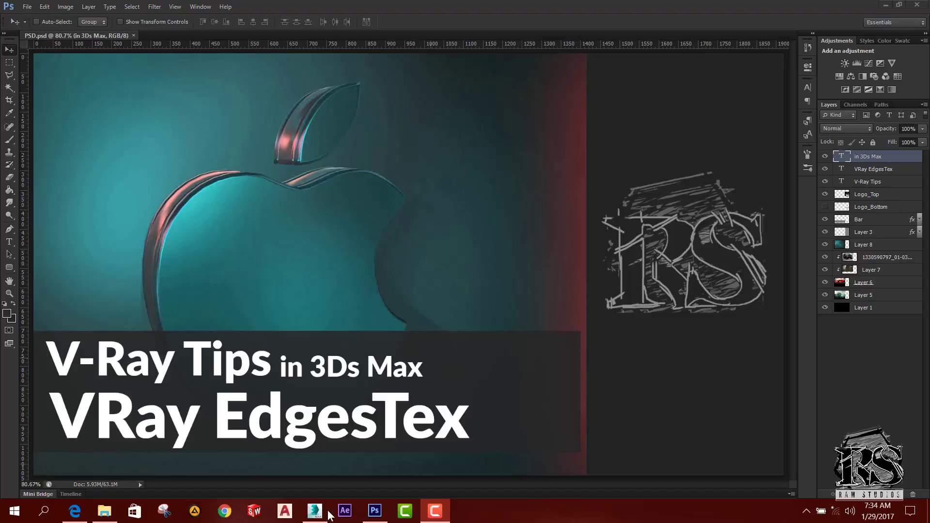
Switch to 3ds Max and inspect the bridge model, selecting its deck and front corner post in turn.
{"action": "left_click", "coordinate": [315, 511]}
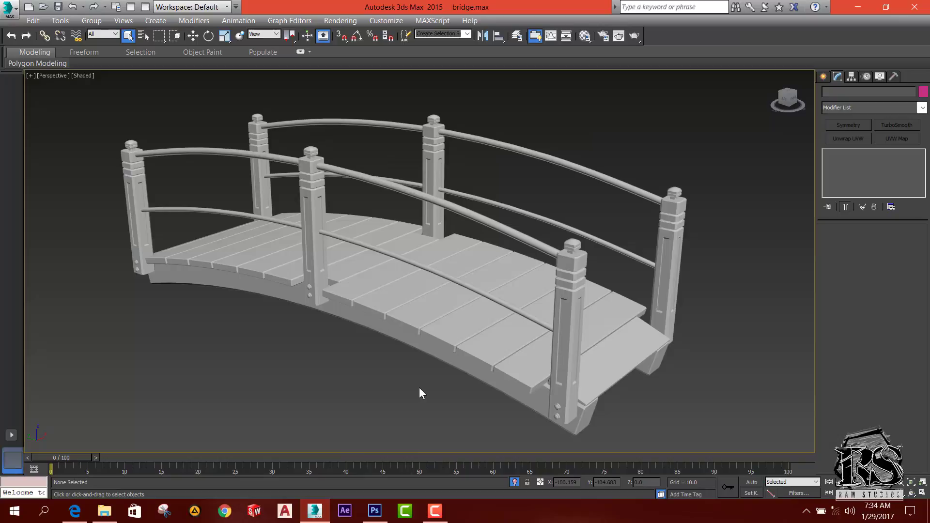
{"action": "left_click", "coordinate": [577, 351]}
{"action": "left_click", "coordinate": [577, 334]}
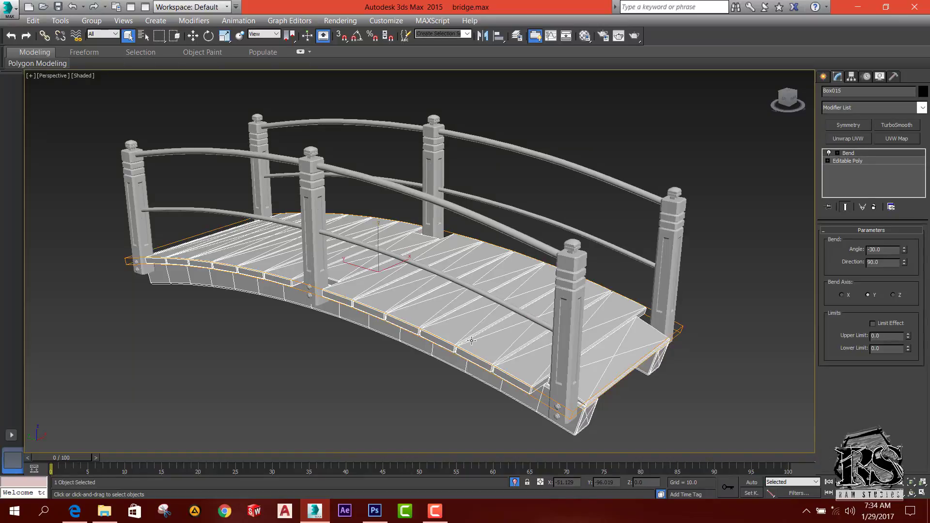
{"action": "left_click", "coordinate": [578, 332]}
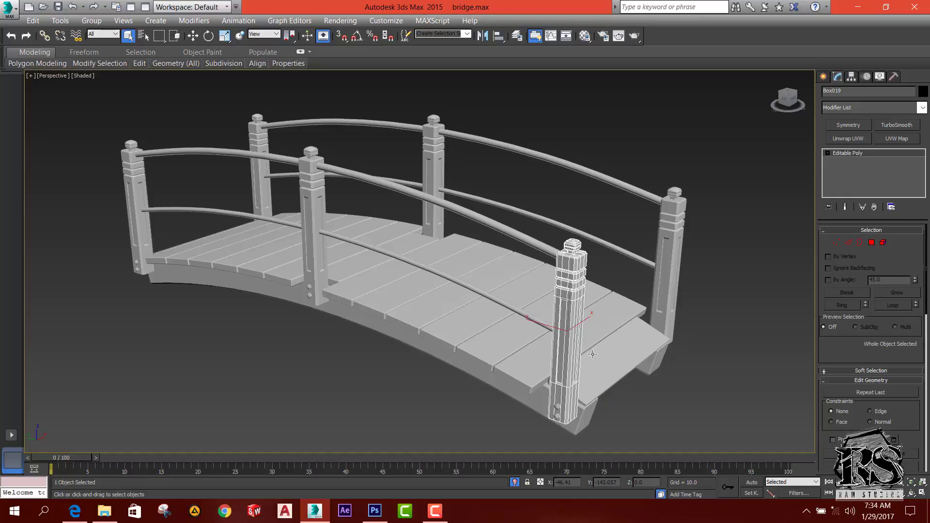
{"action": "left_click", "coordinate": [707, 248]}
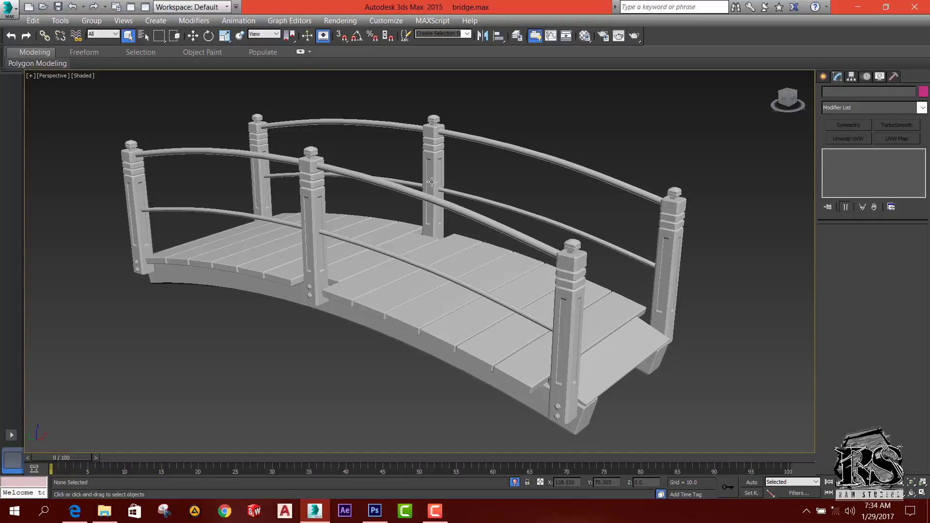
{"action": "middle_click_drag", "start_coordinate": [432, 182], "coordinate": [433, 239], "text": "alt"}
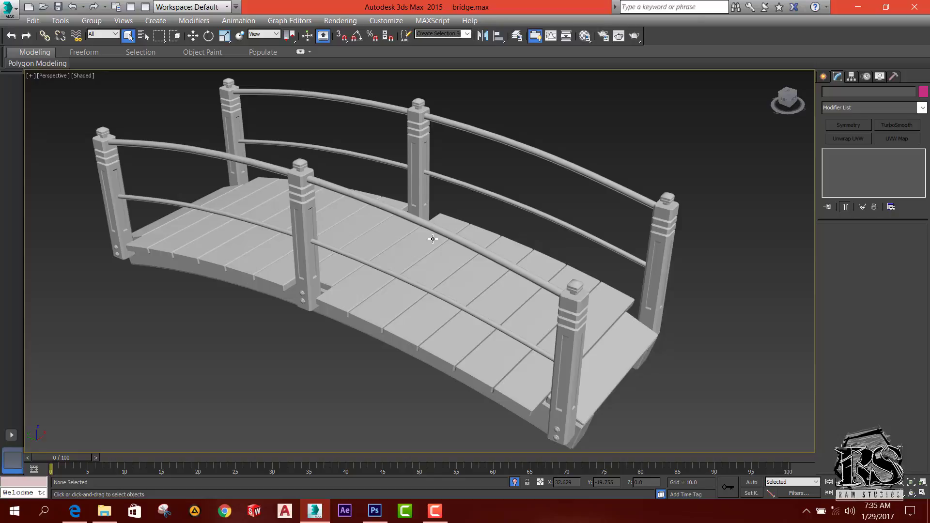
Compare the bridge's shaded display with and without edged faces.
{"action": "key", "text": "F4"}
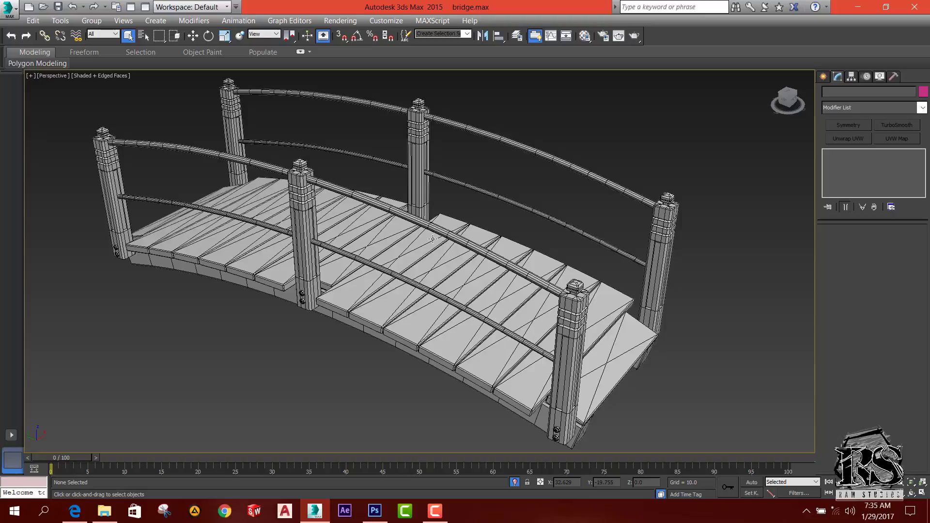
{"action": "key", "text": "F4"}
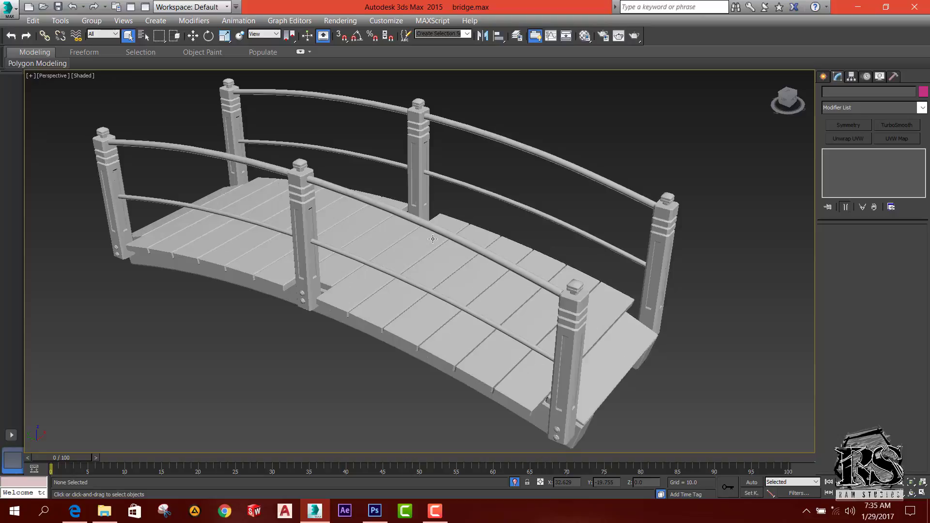
{"action": "key", "text": "F4"}
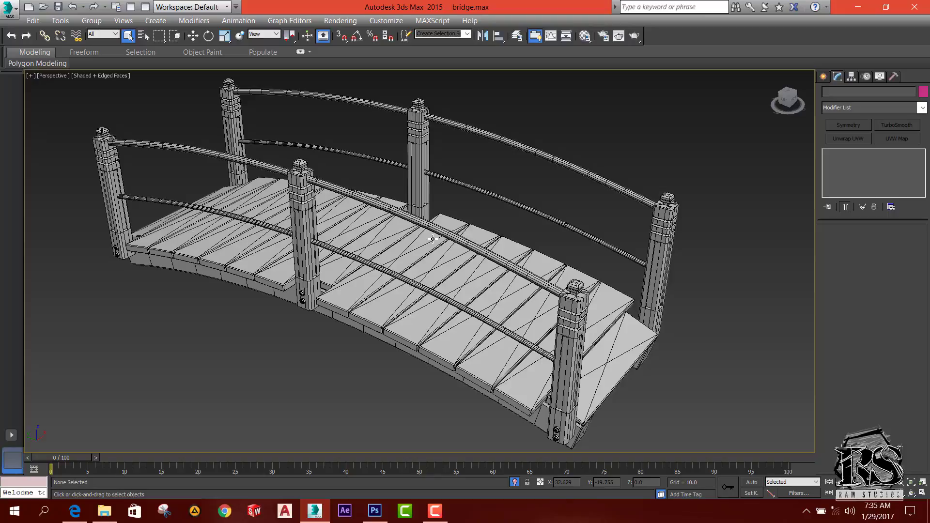
{"action": "key", "text": "F4"}
{"action": "key", "text": "F4"}
{"action": "key", "text": "F4"}
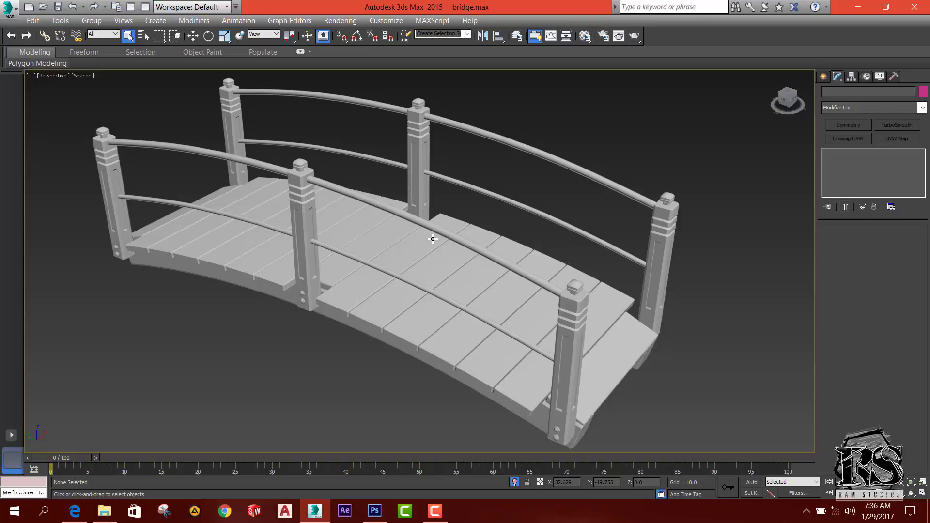
Assign V-Ray Adv 2.50.01 as the production renderer in the render setup.
{"action": "left_click", "coordinate": [340, 20]}
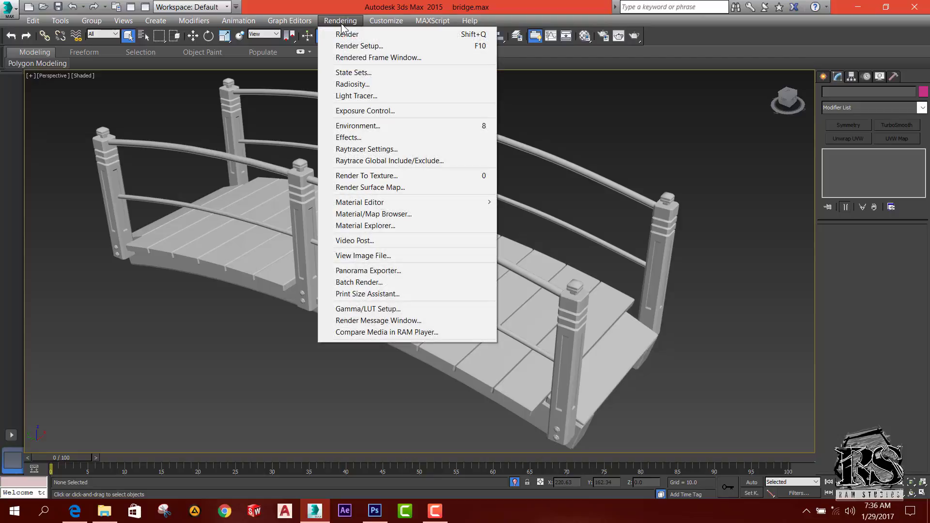
{"action": "left_click", "coordinate": [356, 47]}
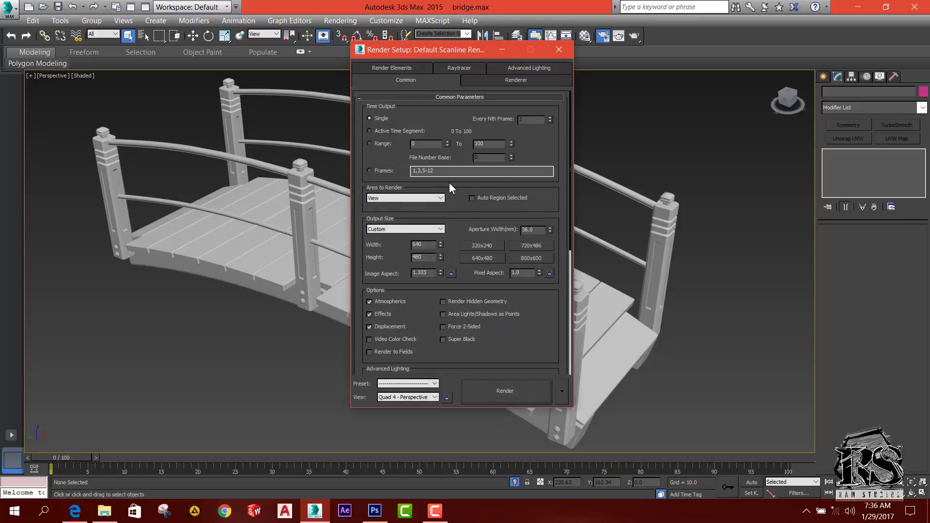
{"action": "scroll", "coordinate": [440, 253], "scroll_direction": "down", "scroll_amount": 3}
{"action": "scroll", "coordinate": [440, 253], "scroll_direction": "down", "scroll_amount": 5}
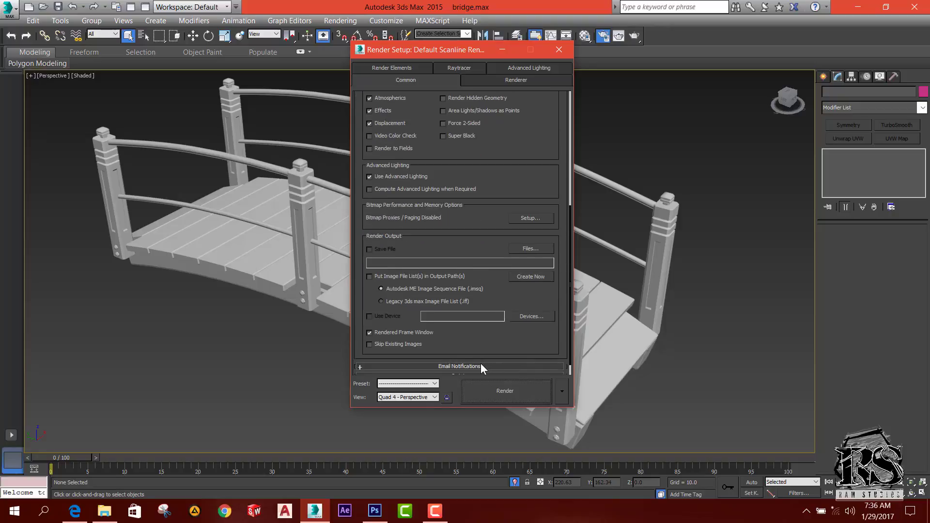
{"action": "left_click", "coordinate": [476, 369]}
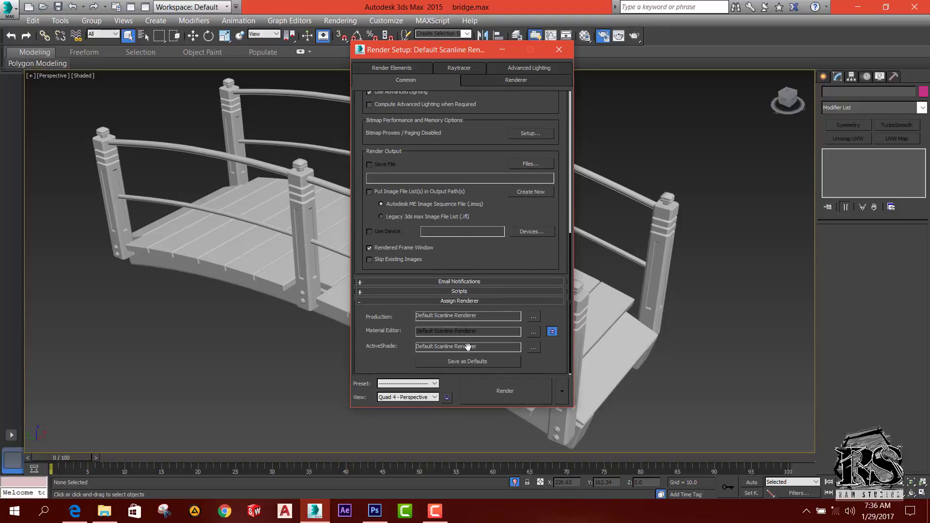
{"action": "left_click", "coordinate": [528, 317]}
{"action": "left_click", "coordinate": [396, 172]}
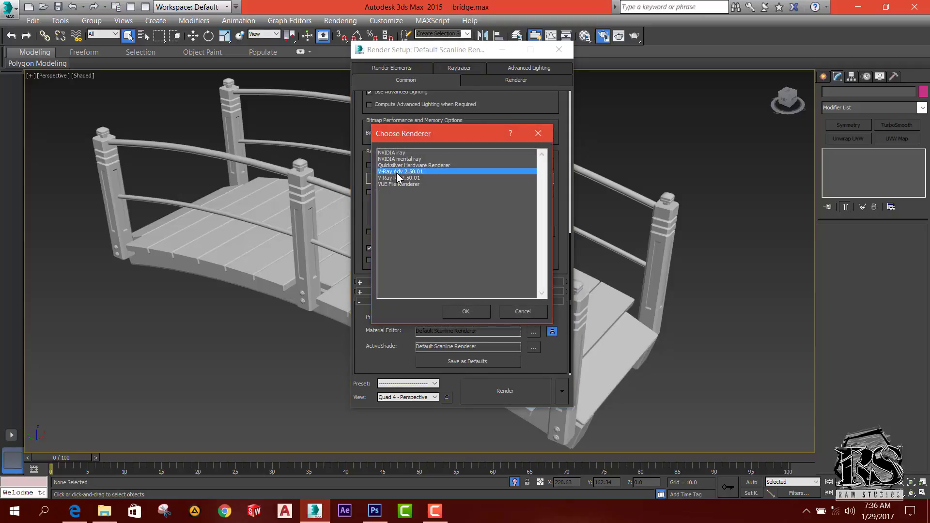
{"action": "double_click", "coordinate": [400, 172]}
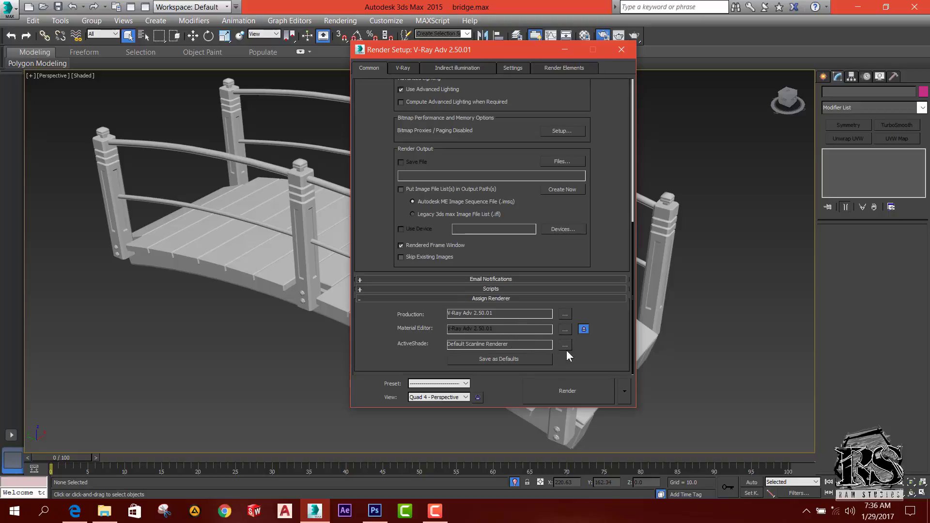
Assign V-Ray RT 2.50.01 as the ActiveShade renderer and start an ActiveShade render of the perspective view.
{"action": "left_click", "coordinate": [567, 347]}
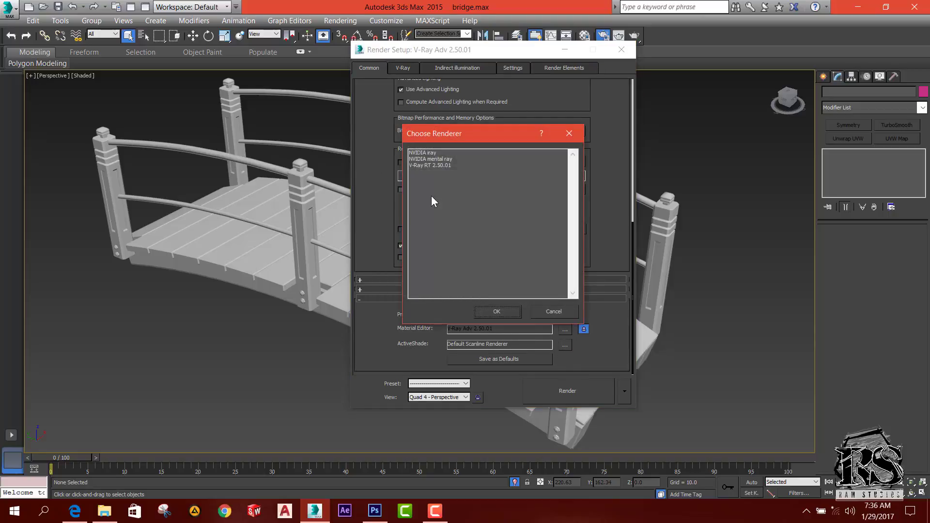
{"action": "double_click", "coordinate": [431, 165]}
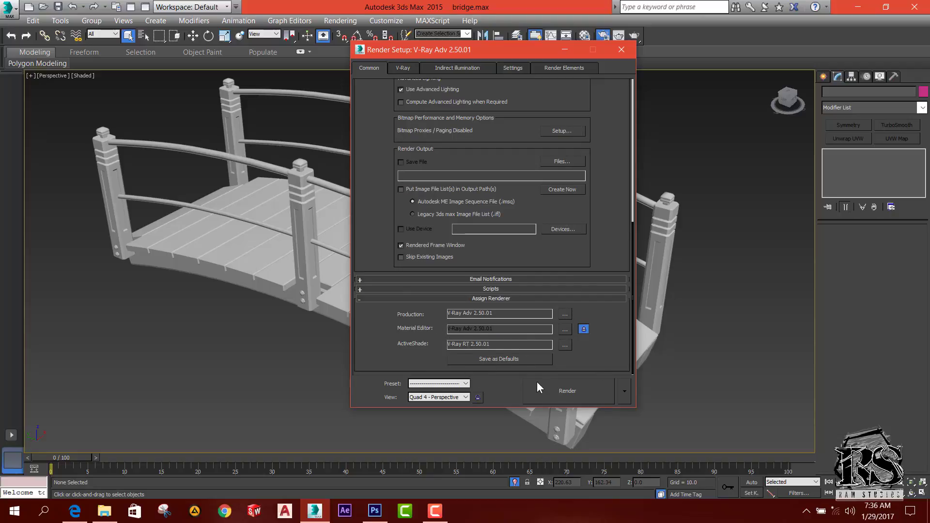
{"action": "left_click", "coordinate": [623, 392]}
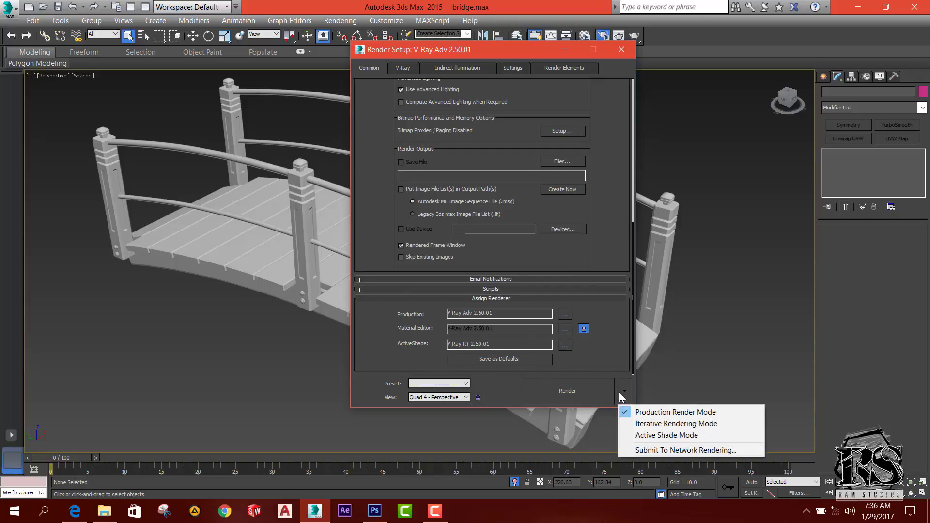
{"action": "left_click", "coordinate": [661, 434]}
{"action": "left_click", "coordinate": [561, 390]}
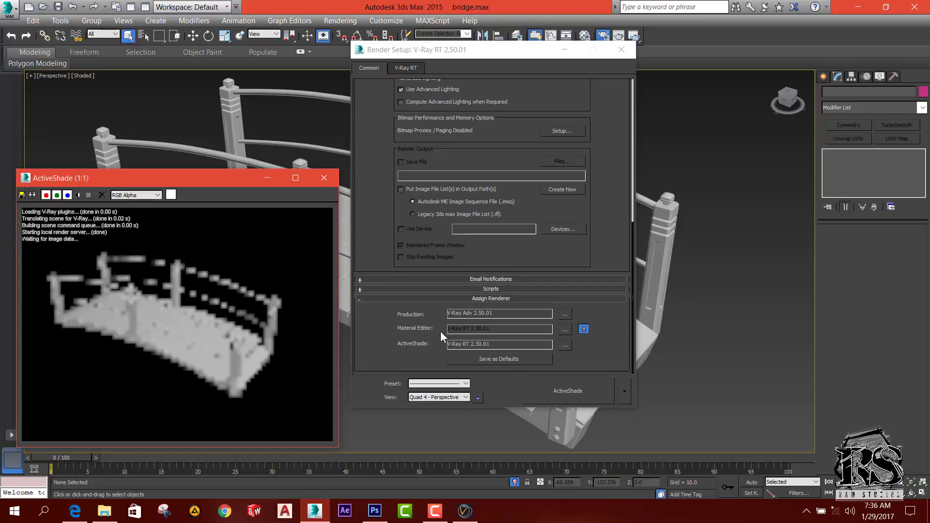
{"action": "left_click", "coordinate": [623, 52]}
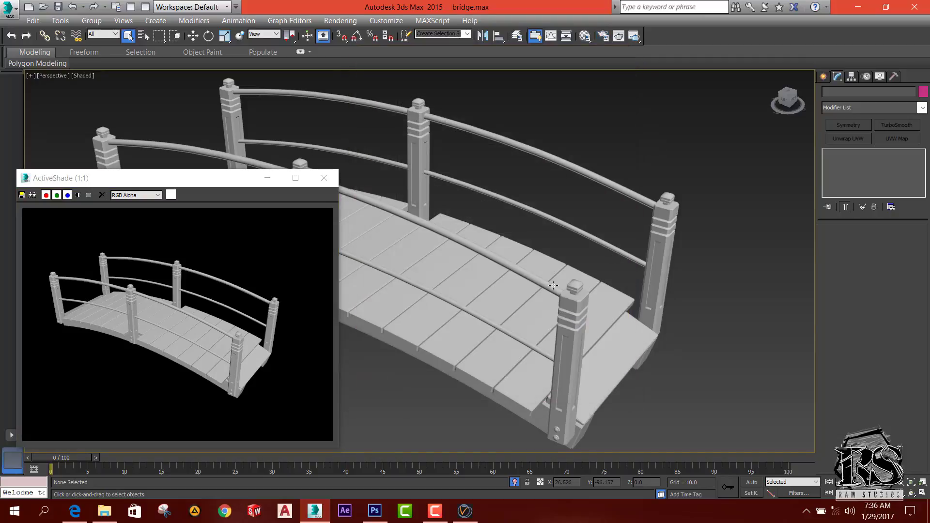
Name the first sample material Wireframe and change its type to VRayMtl.
{"action": "key", "text": "m"}
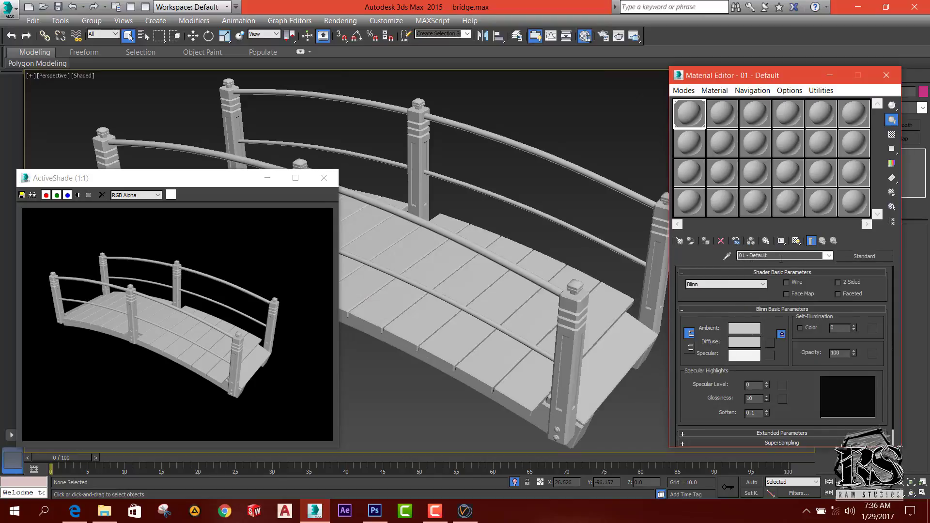
{"action": "left_click_drag", "start_coordinate": [781, 258], "coordinate": [709, 259]}
{"action": "type", "text": "Wireframe"}
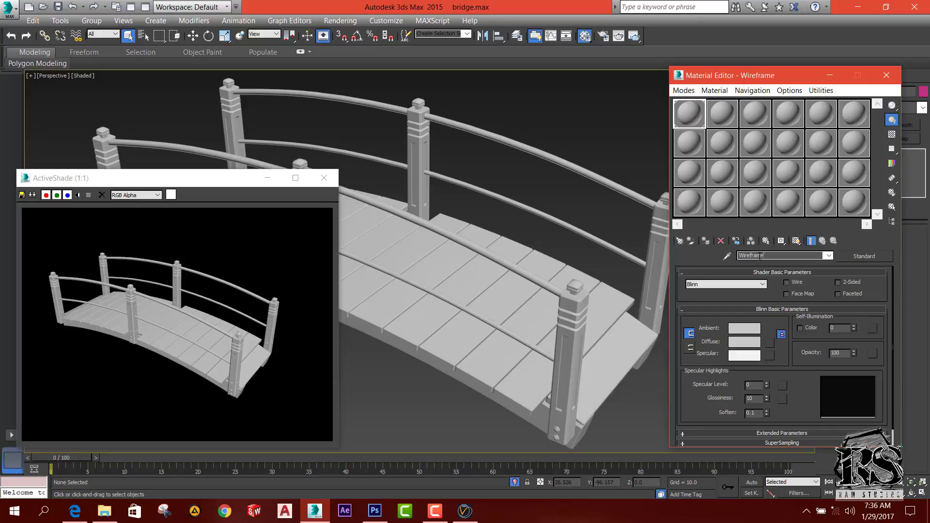
{"action": "left_click", "coordinate": [861, 258]}
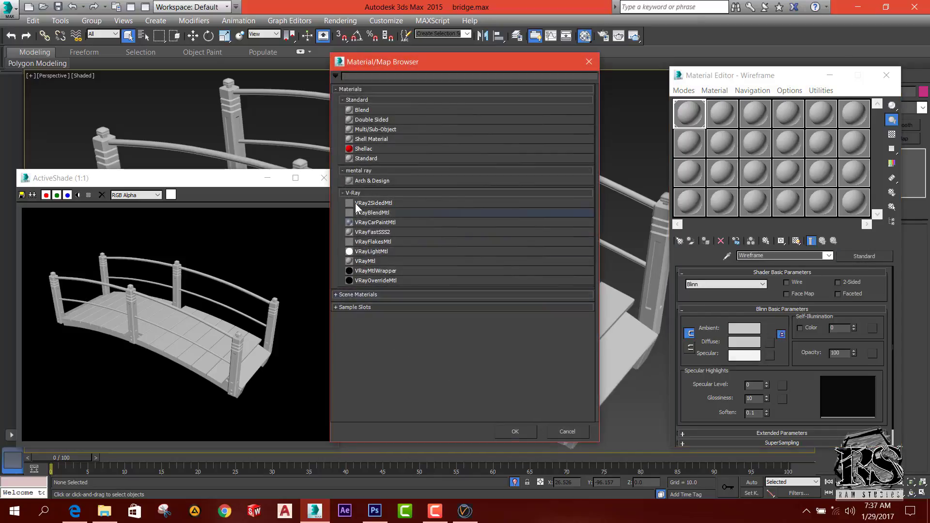
{"action": "double_click", "coordinate": [364, 261]}
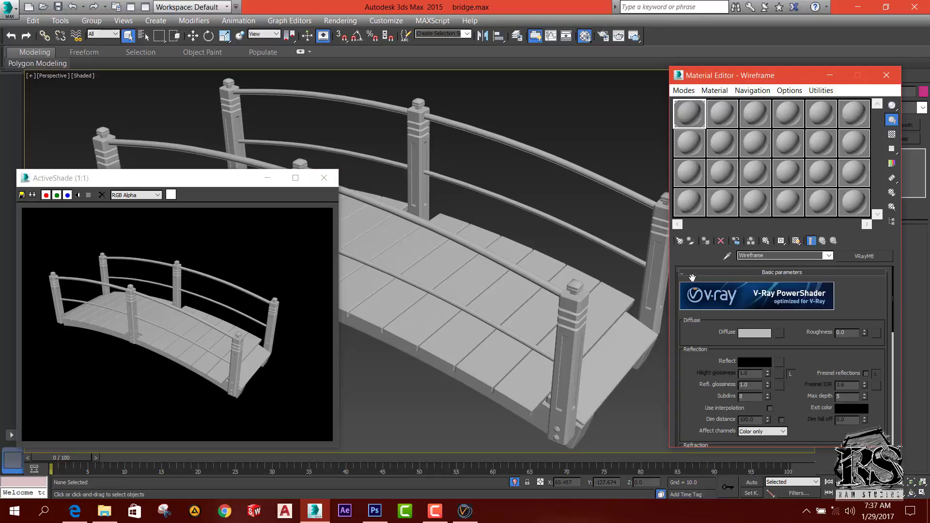
Assign a VRayEdgesTex map to the Wireframe material's diffuse channel.
{"action": "left_click", "coordinate": [779, 333]}
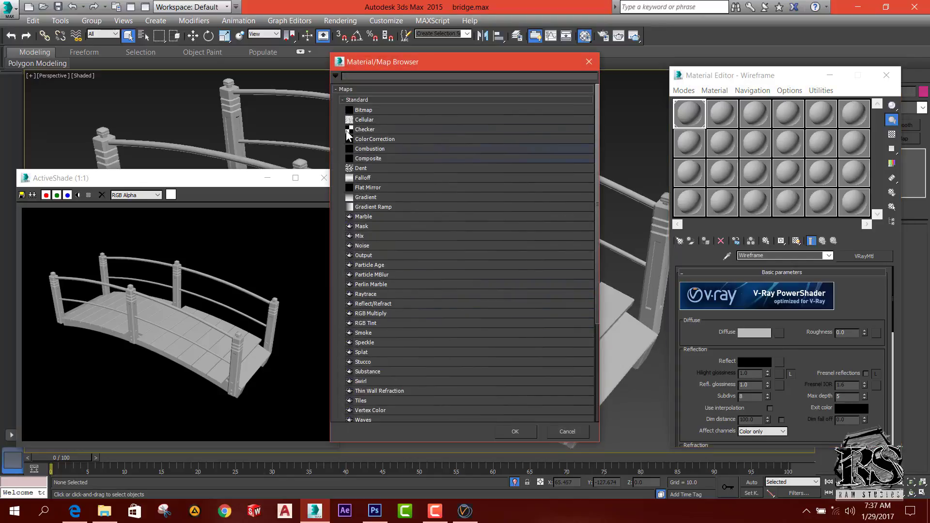
{"action": "left_click", "coordinate": [356, 100]}
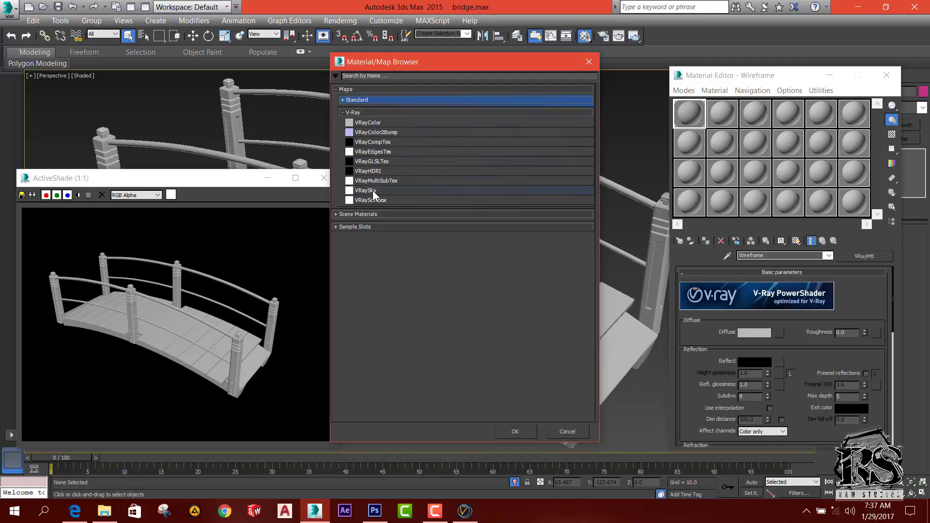
{"action": "double_click", "coordinate": [378, 151]}
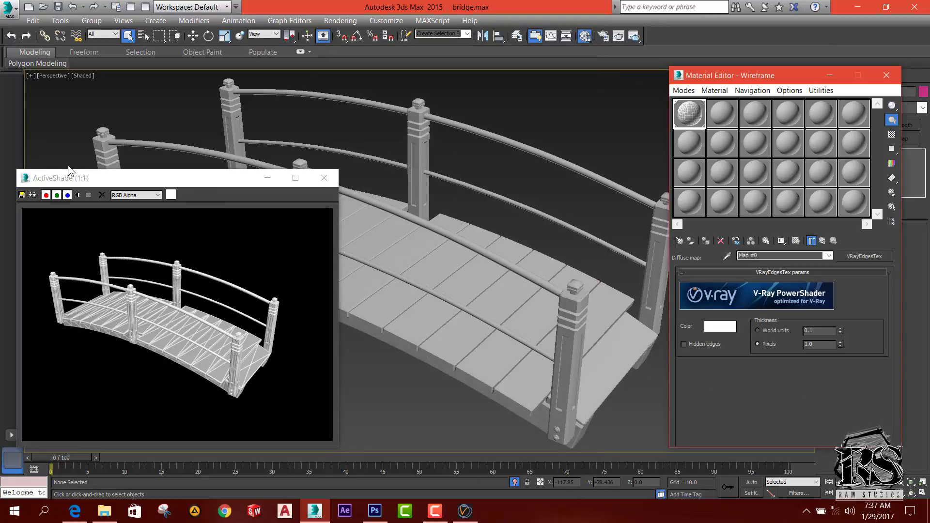
Enlarge the ActiveShade preview and set the VRayEdgesTex color to black.
{"action": "left_click_drag", "start_coordinate": [341, 171], "coordinate": [371, 110]}
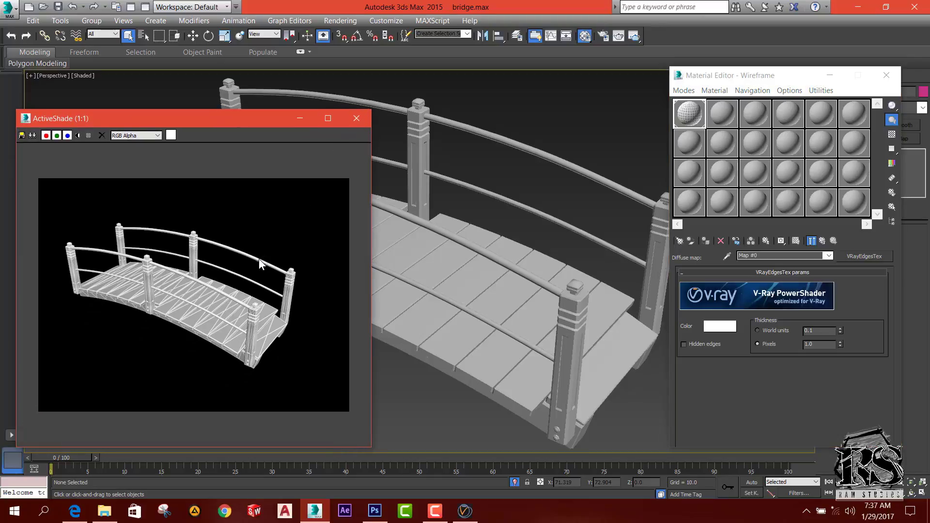
{"action": "scroll", "coordinate": [259, 264], "scroll_direction": "up", "scroll_amount": 1}
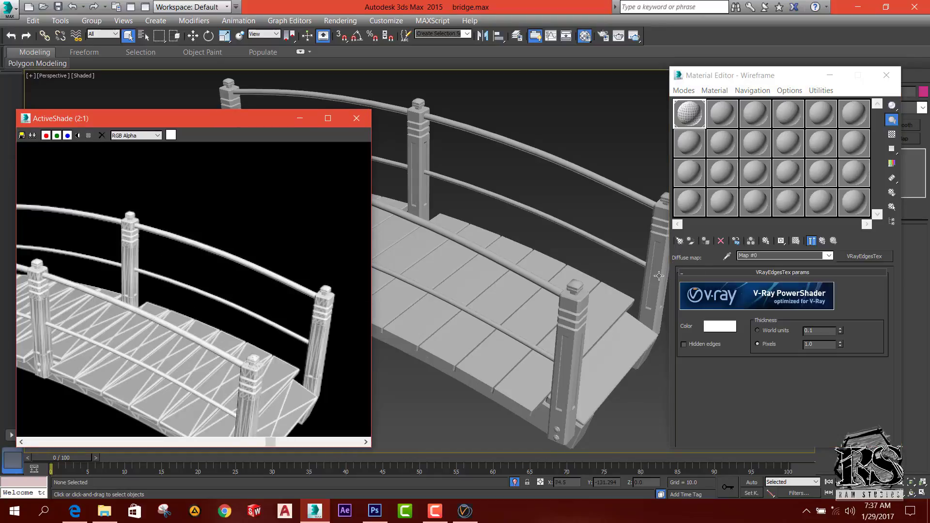
{"action": "left_click_drag", "start_coordinate": [793, 77], "coordinate": [717, 71]}
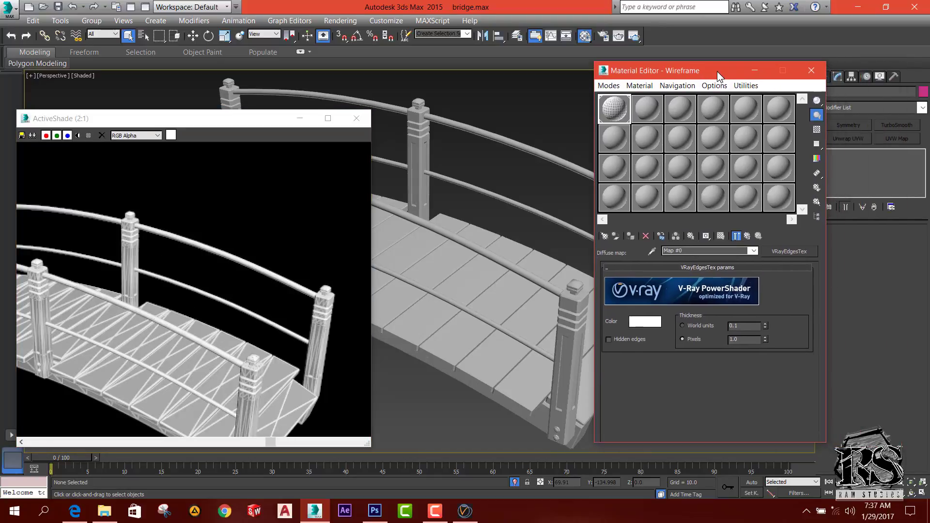
{"action": "left_click", "coordinate": [642, 322]}
{"action": "left_click_drag", "start_coordinate": [306, 133], "coordinate": [309, 68]}
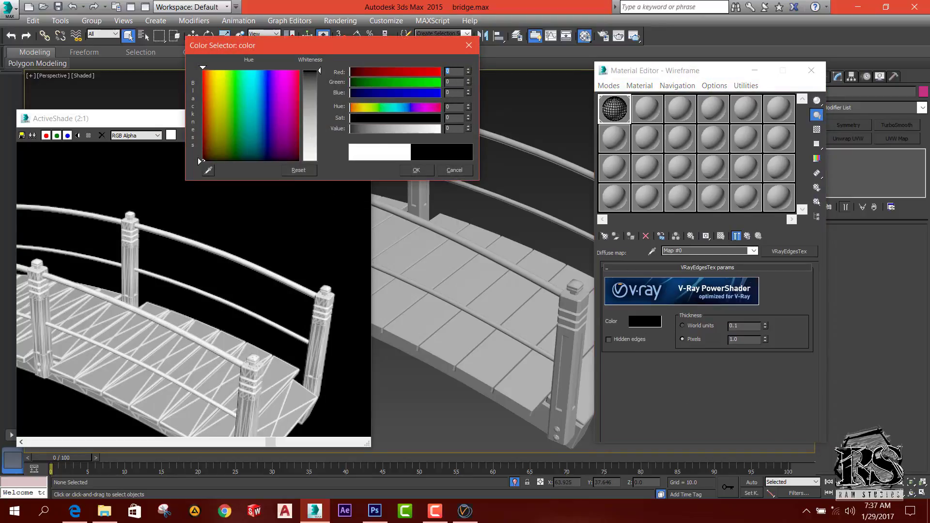
{"action": "left_click", "coordinate": [416, 170]}
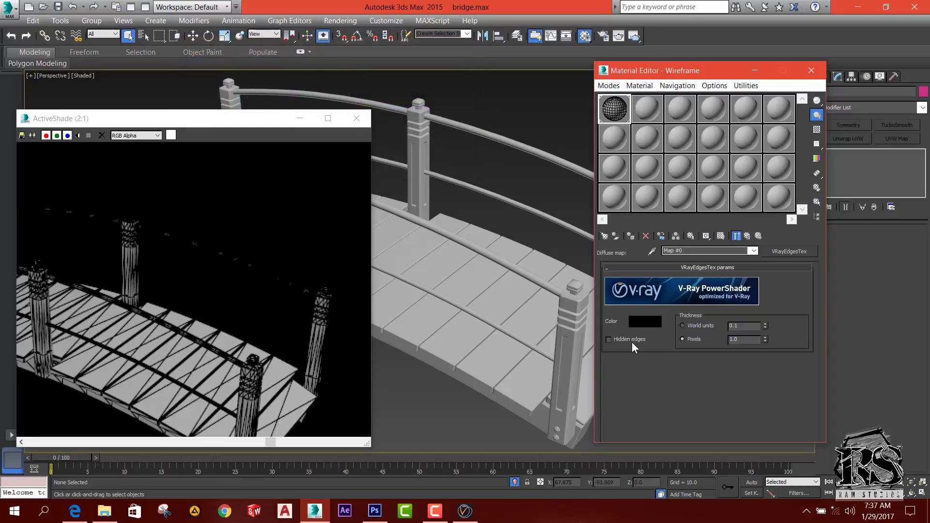
Set the VRayEdgesTex thickness to 0.7 pixels and switch the thickness mode to world units.
{"action": "left_click", "coordinate": [627, 340]}
{"action": "left_click", "coordinate": [766, 341]}
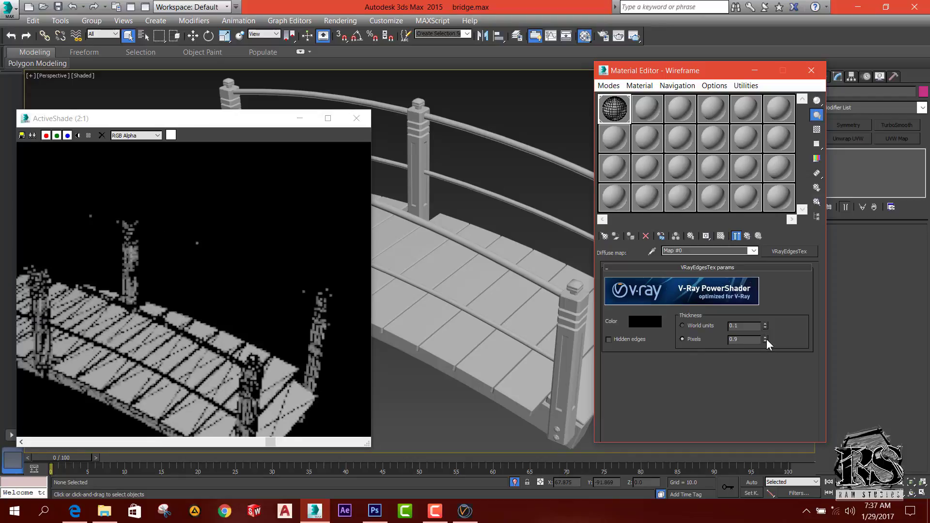
{"action": "left_click", "coordinate": [766, 341]}
{"action": "left_click", "coordinate": [765, 341]}
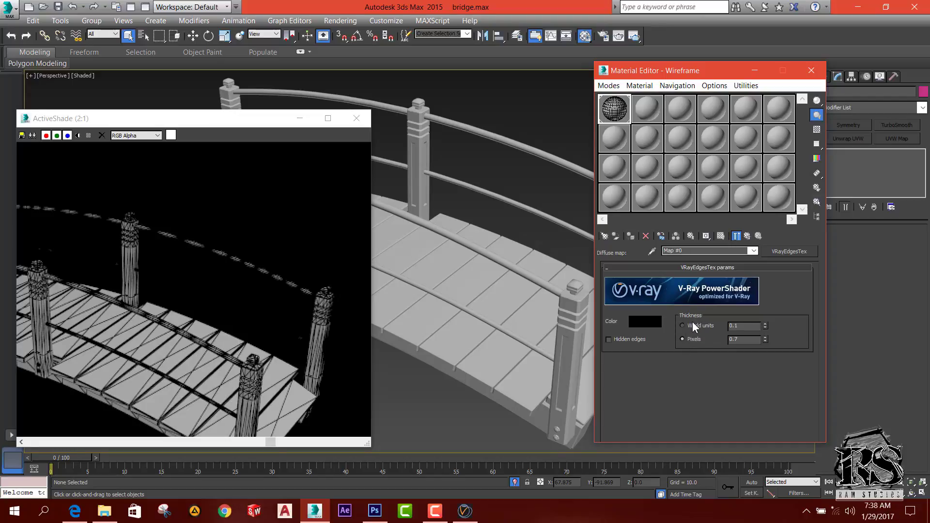
{"action": "left_click", "coordinate": [696, 326]}
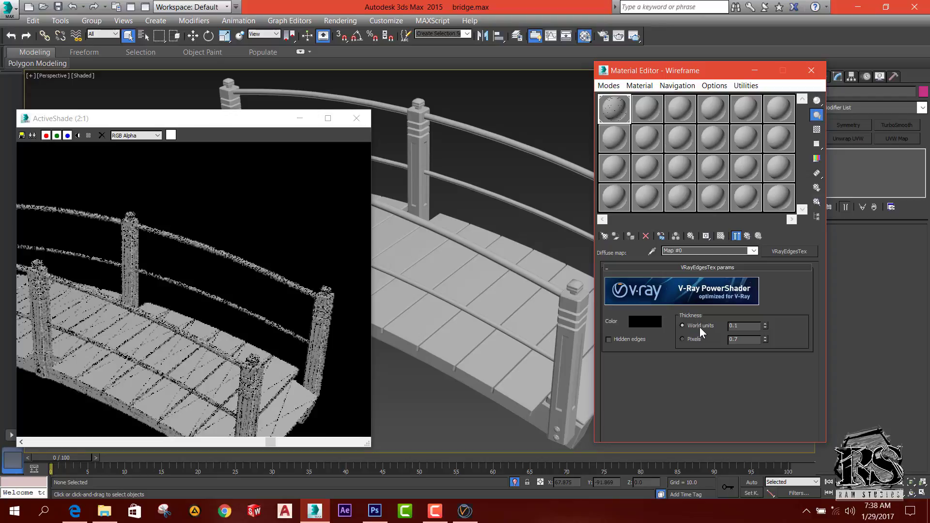
Set the VRayEdgesTex world units thickness to 0.16 and close the Material Editor.
{"action": "left_click", "coordinate": [766, 323]}
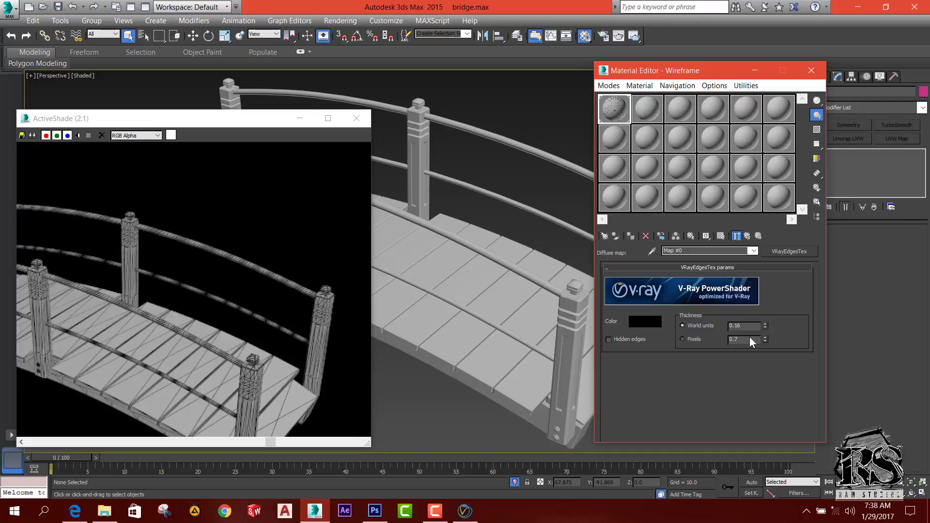
{"action": "left_click", "coordinate": [812, 70]}
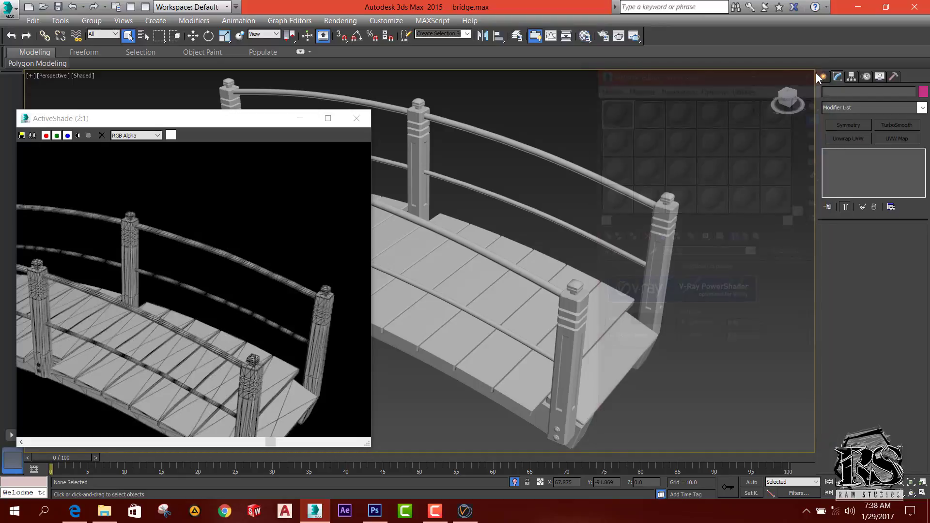
Show all four viewports and create a VRayPlane at the bridge in the Top view.
{"action": "left_click", "coordinate": [824, 77]}
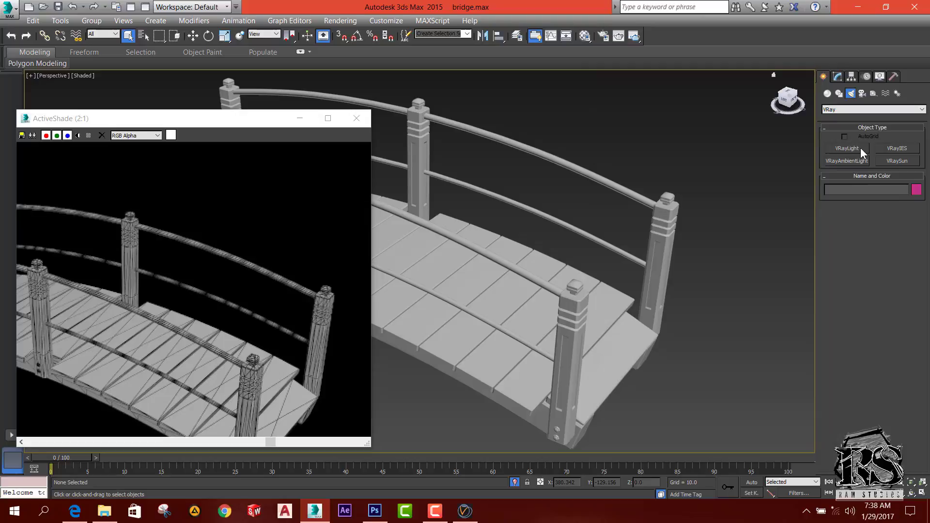
{"action": "left_click", "coordinate": [827, 93]}
{"action": "left_click", "coordinate": [834, 109]}
{"action": "left_click", "coordinate": [844, 206]}
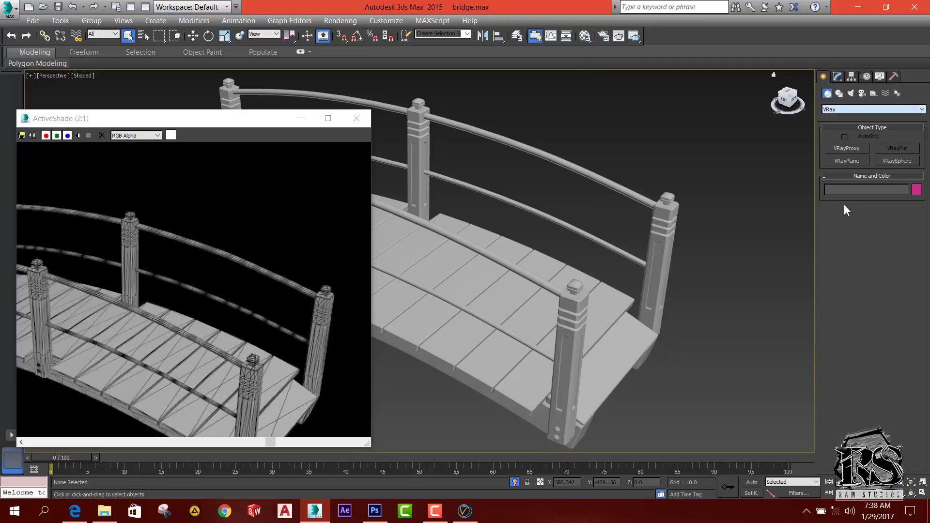
{"action": "left_click", "coordinate": [847, 161]}
{"action": "left_click", "coordinate": [922, 493]}
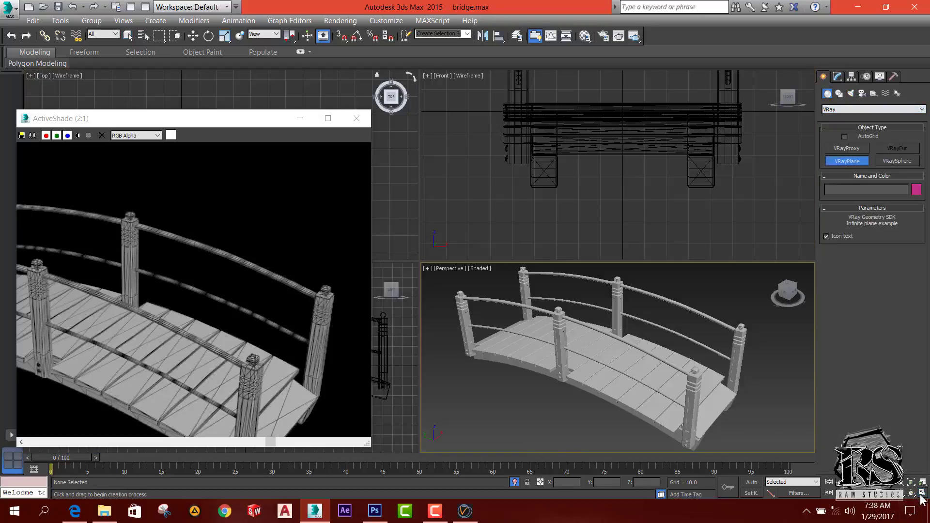
{"action": "left_click_drag", "start_coordinate": [286, 118], "coordinate": [286, 305]}
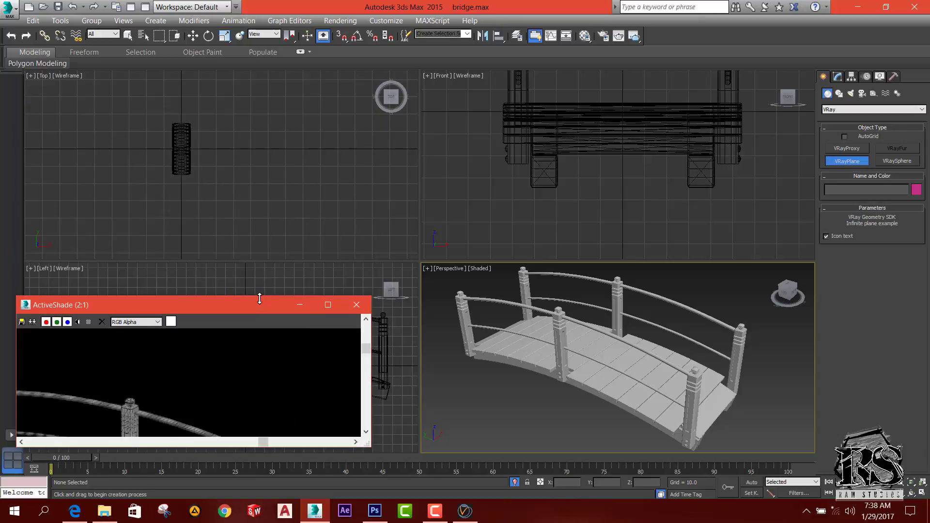
{"action": "left_click", "coordinate": [188, 151]}
Center the VRayPlane on the bridge in the Top view and lower it to about Z -35 beneath the bridge.
{"action": "key", "text": "w"}
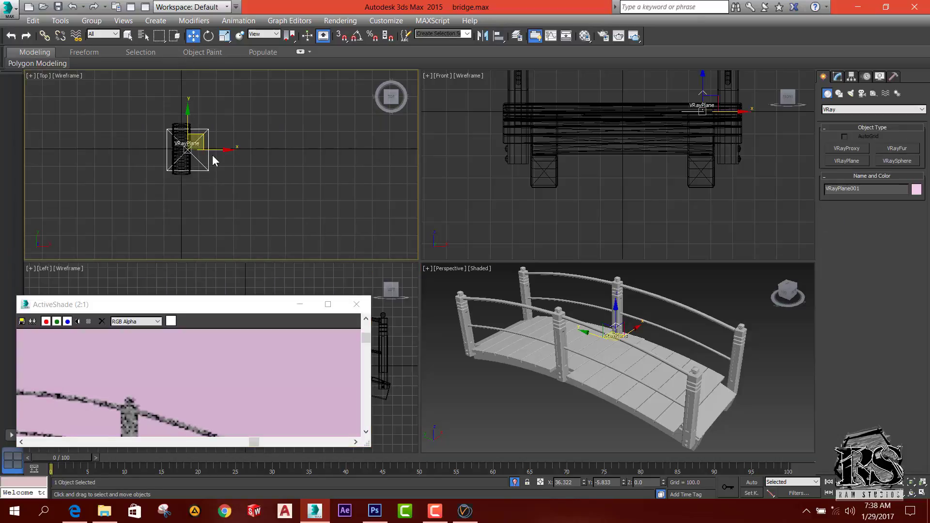
{"action": "left_click_drag", "start_coordinate": [208, 150], "coordinate": [202, 150]}
{"action": "scroll", "coordinate": [605, 118], "scroll_direction": "down", "scroll_amount": 2}
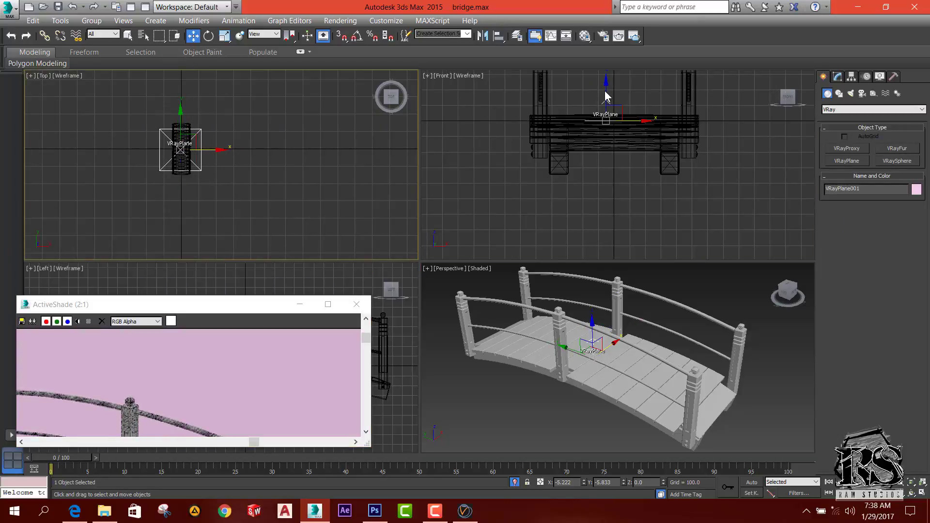
{"action": "left_click_drag", "start_coordinate": [606, 94], "coordinate": [605, 144]}
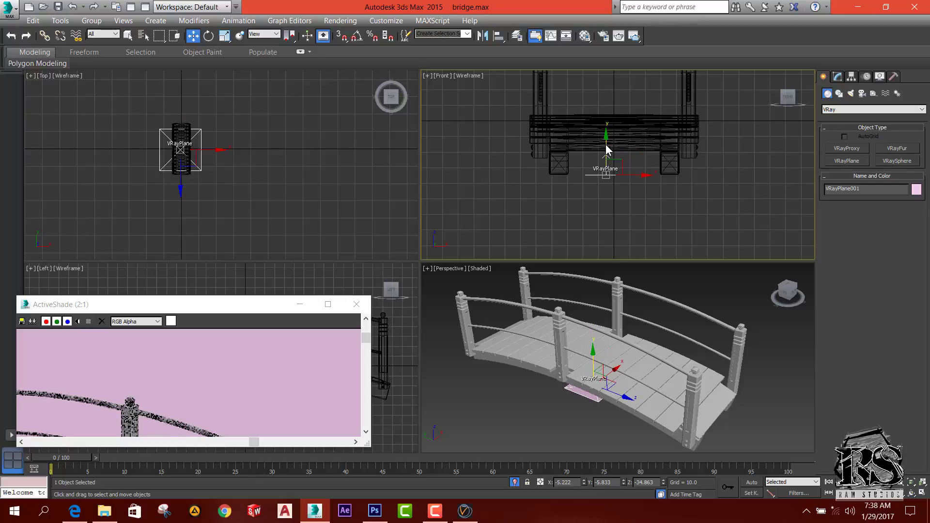
Assign the second sample material to the VRayPlane and darken its diffuse color to medium gray.
{"action": "key", "text": "m"}
{"action": "left_click", "coordinate": [647, 109]}
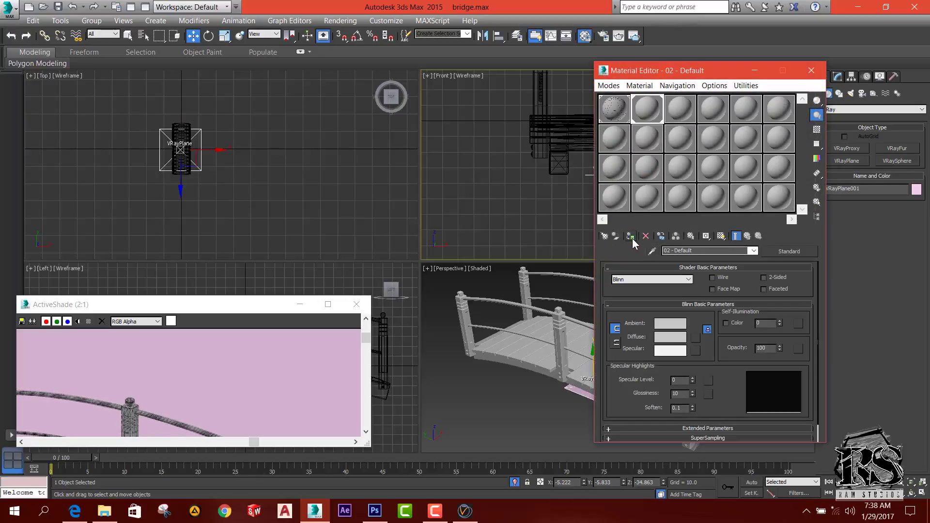
{"action": "left_click", "coordinate": [667, 341]}
{"action": "left_click_drag", "start_coordinate": [403, 128], "coordinate": [366, 128]}
{"action": "left_click", "coordinate": [416, 170]}
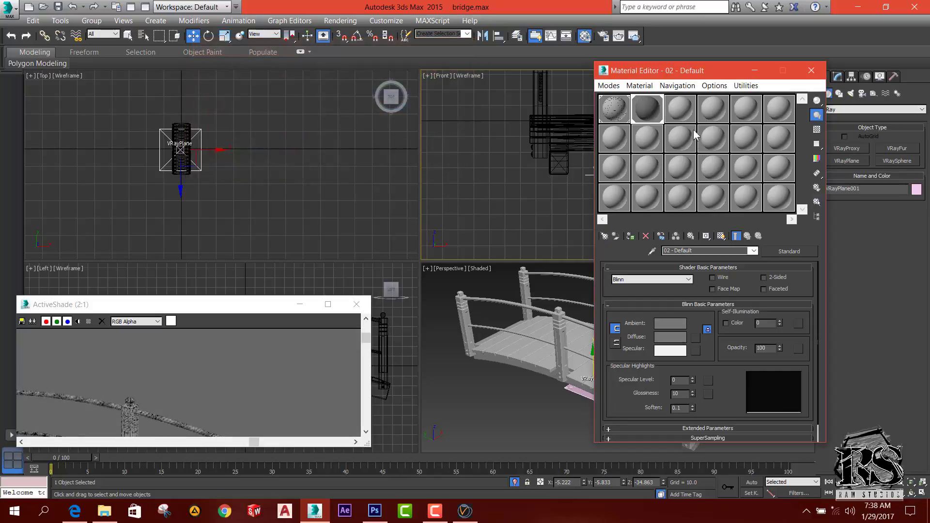
{"action": "left_click", "coordinate": [811, 70]}
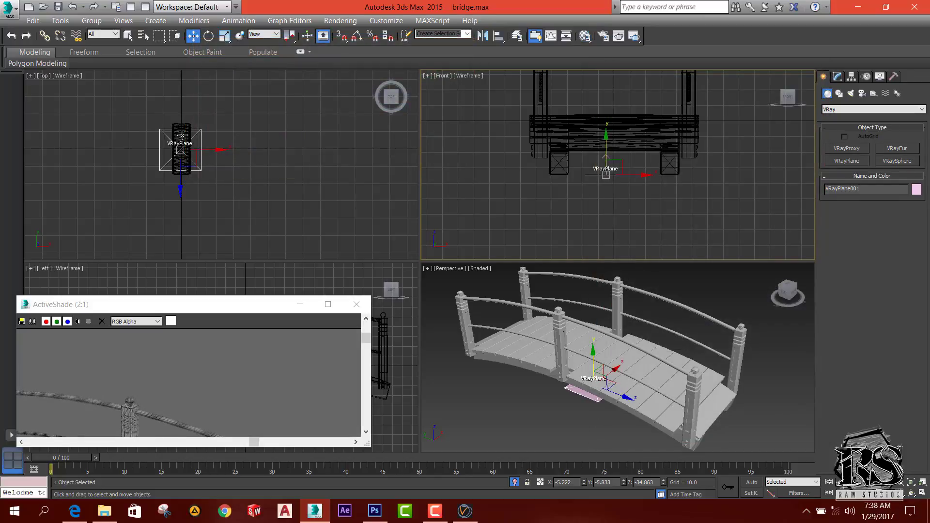
Create a plane-type VRayLight around the bridge in the Top view, about 157 half-length by 166 half-width.
{"action": "scroll", "coordinate": [181, 135], "scroll_direction": "up", "scroll_amount": 2}
{"action": "left_click", "coordinate": [851, 76]}
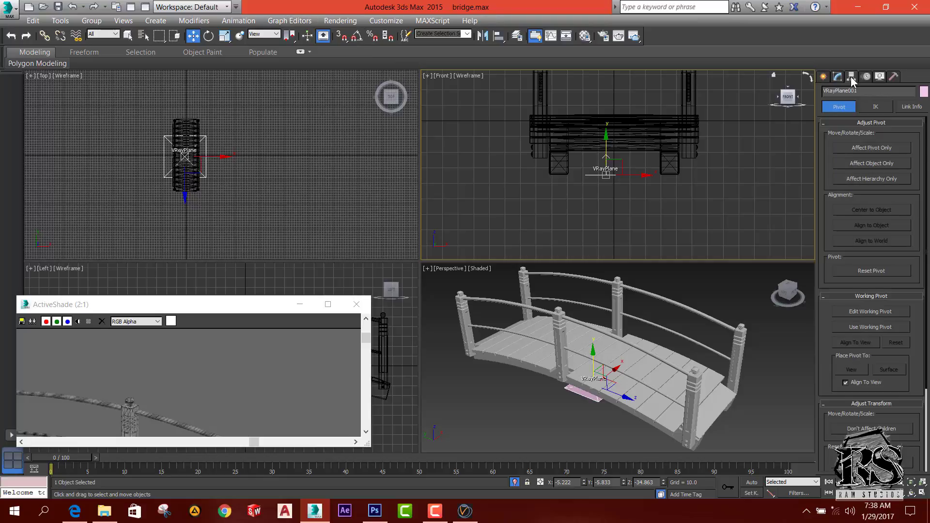
{"action": "left_click", "coordinate": [824, 76]}
{"action": "left_click", "coordinate": [851, 93]}
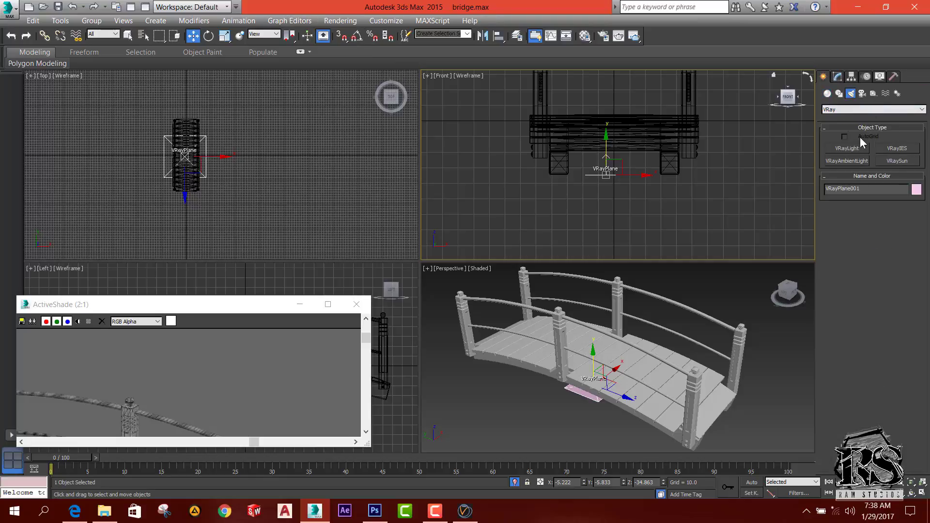
{"action": "left_click", "coordinate": [863, 148]}
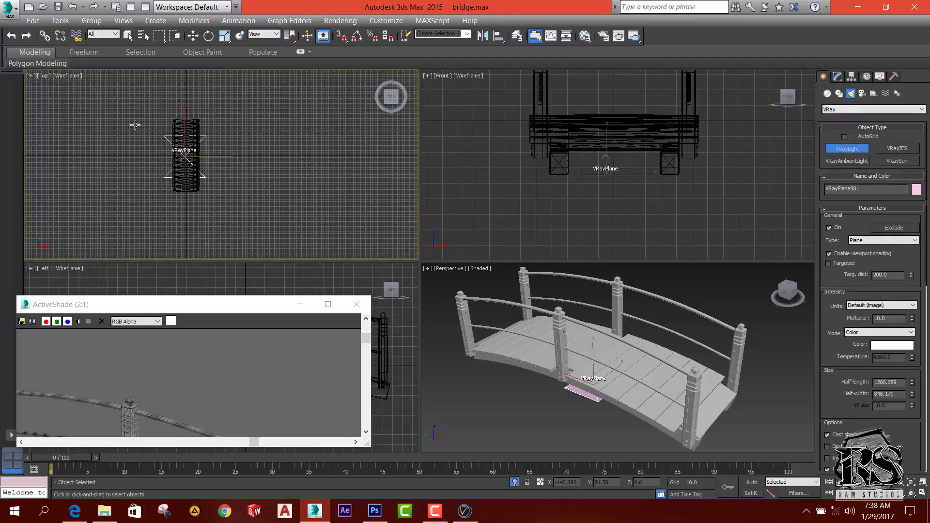
{"action": "left_click_drag", "start_coordinate": [147, 112], "coordinate": [223, 193]}
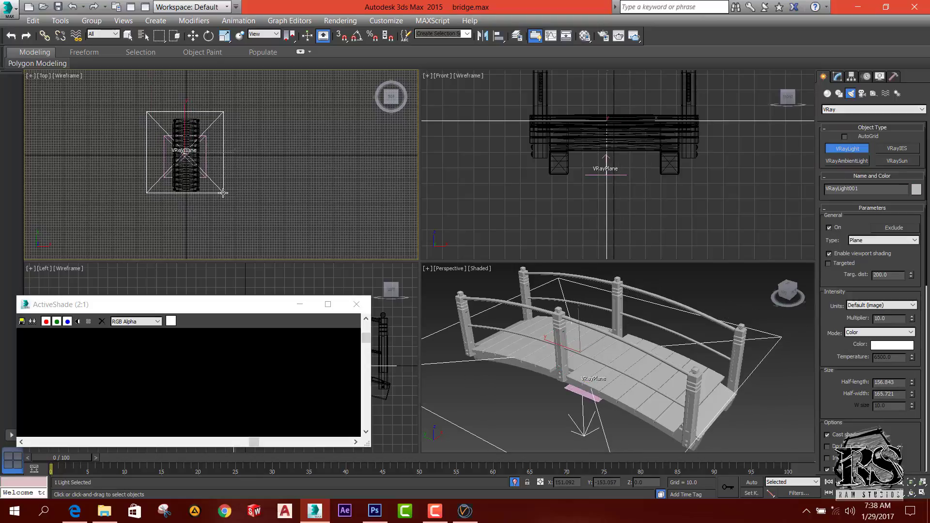
Raise the VRayLight well above the bridge in the Front view.
{"action": "left_click", "coordinate": [193, 35]}
{"action": "scroll", "coordinate": [625, 228], "scroll_direction": "down", "scroll_amount": 5}
{"action": "left_click_drag", "start_coordinate": [623, 177], "coordinate": [623, 81]}
Tilt the VRayLight about 22 degrees clockwise in the Front view and turn it counterclockwise in the Top view.
{"action": "left_click", "coordinate": [208, 36]}
{"action": "scroll", "coordinate": [702, 170], "scroll_direction": "down", "scroll_amount": 5}
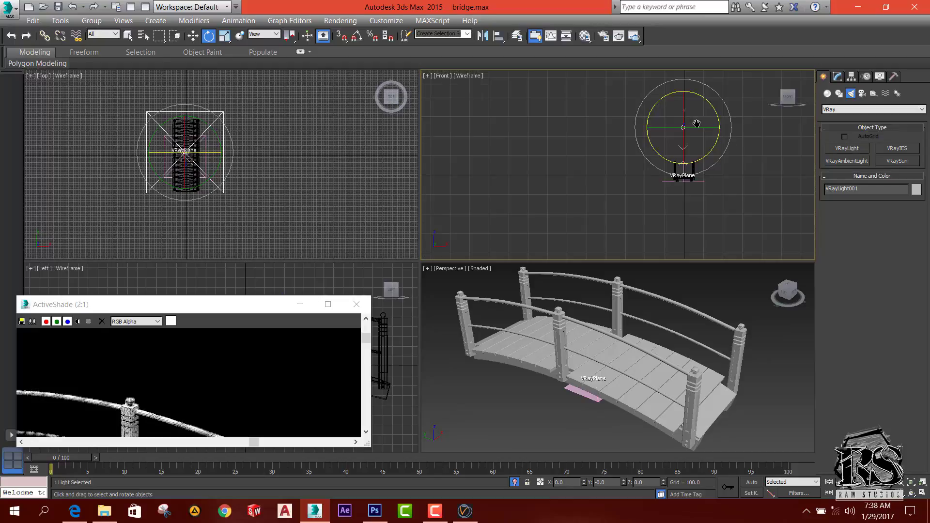
{"action": "left_click_drag", "start_coordinate": [693, 121], "coordinate": [709, 137]}
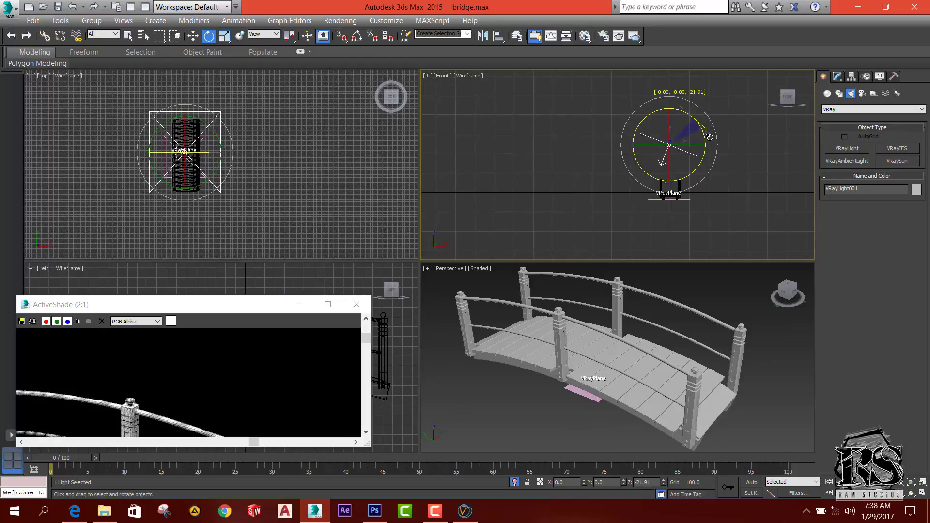
{"action": "left_click", "coordinate": [203, 130]}
{"action": "left_click_drag", "start_coordinate": [209, 129], "coordinate": [197, 99]}
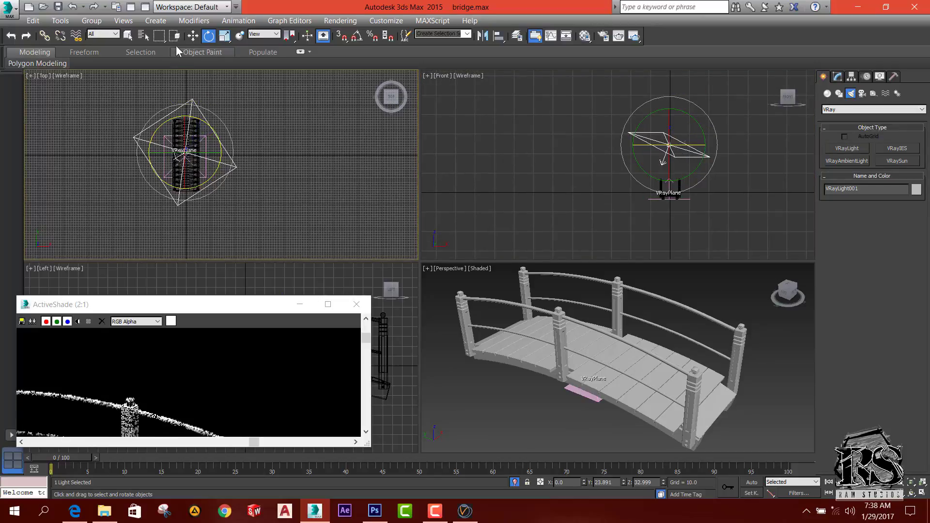
Move the VRayLight off to the bridge's side, to about X 143, Y 73, Z 190.
{"action": "left_click", "coordinate": [192, 35]}
{"action": "left_click_drag", "start_coordinate": [198, 144], "coordinate": [235, 128]}
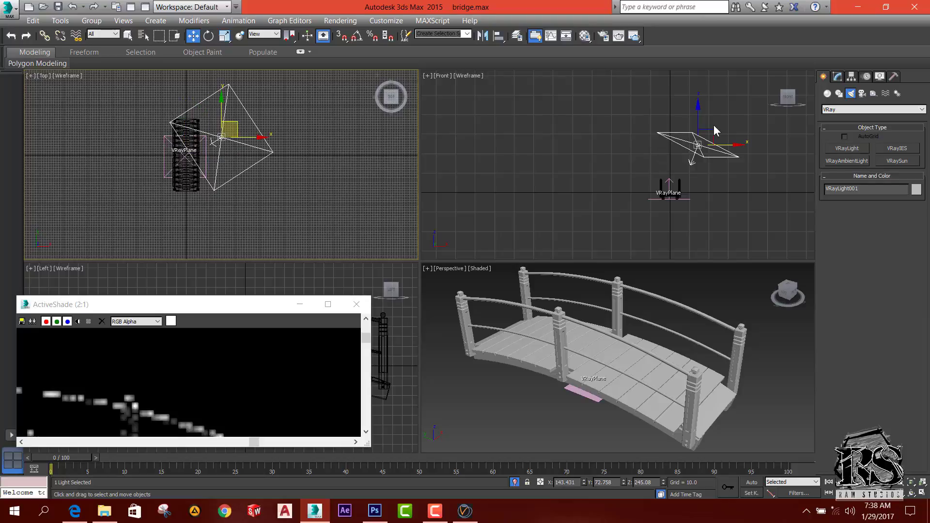
{"action": "left_click", "coordinate": [713, 124]}
{"action": "left_click_drag", "start_coordinate": [699, 116], "coordinate": [699, 127]}
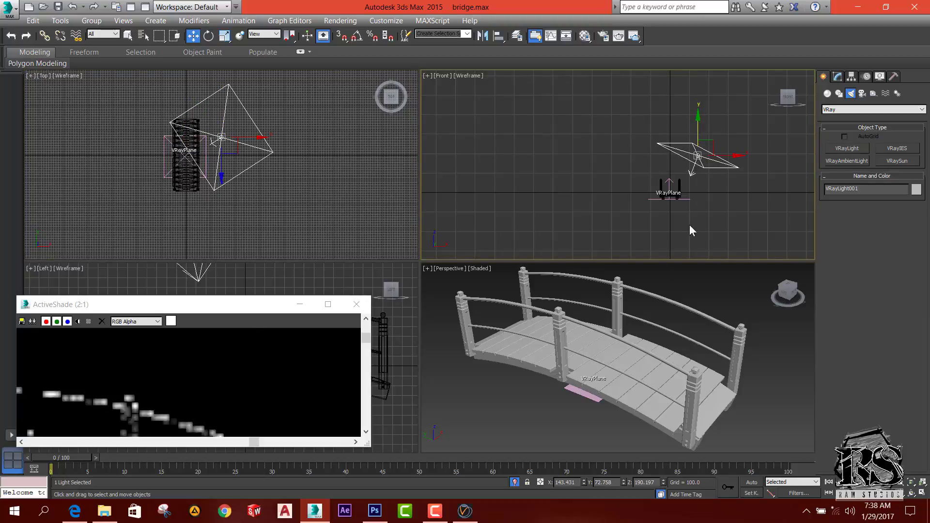
Reposition and resize the ActiveShade window so the whole bridge fits at 1:1 zoom.
{"action": "scroll", "coordinate": [259, 343], "scroll_direction": "down", "scroll_amount": 2}
{"action": "left_click_drag", "start_coordinate": [262, 306], "coordinate": [316, 235]}
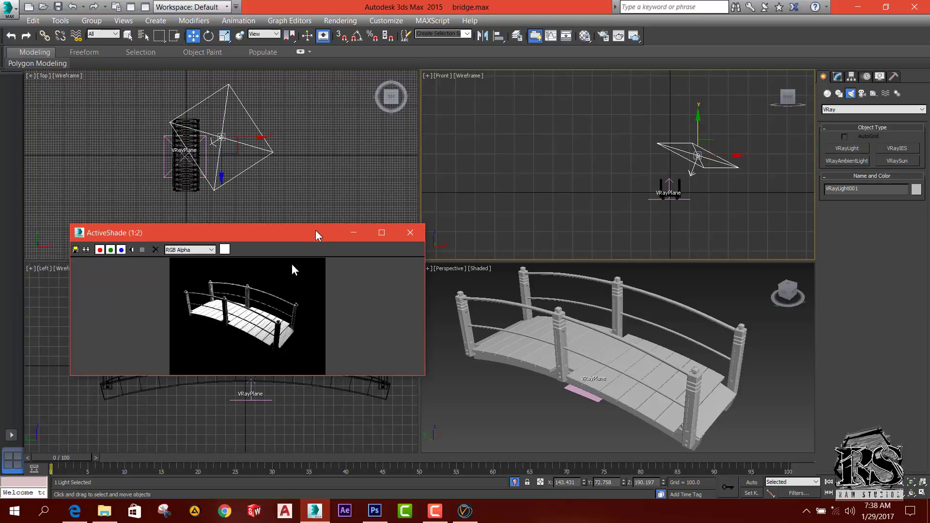
{"action": "scroll", "coordinate": [292, 264], "scroll_direction": "up", "scroll_amount": 2}
{"action": "scroll", "coordinate": [307, 324], "scroll_direction": "down", "scroll_amount": 1}
{"action": "left_click_drag", "start_coordinate": [424, 377], "coordinate": [415, 451]}
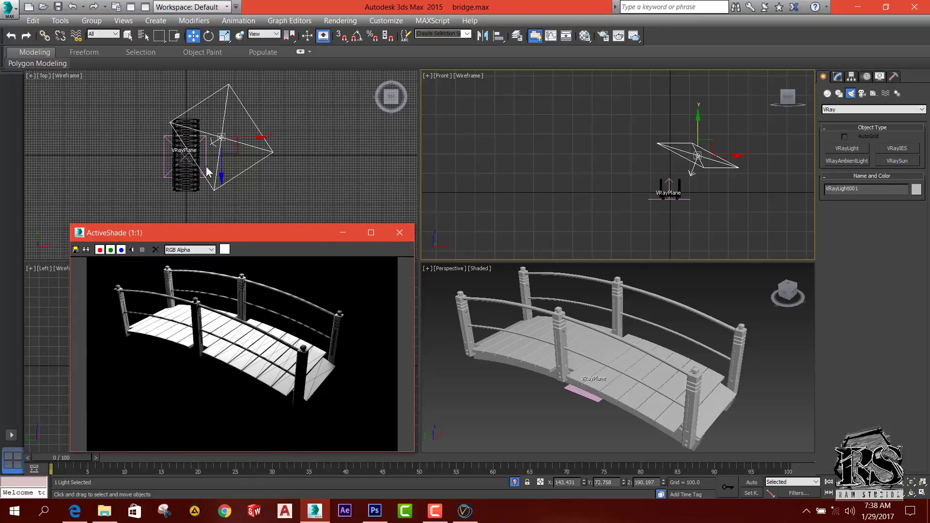
Move the VRayPlane to about X 14 and lower it to about Z -65.
{"action": "left_click", "coordinate": [172, 152]}
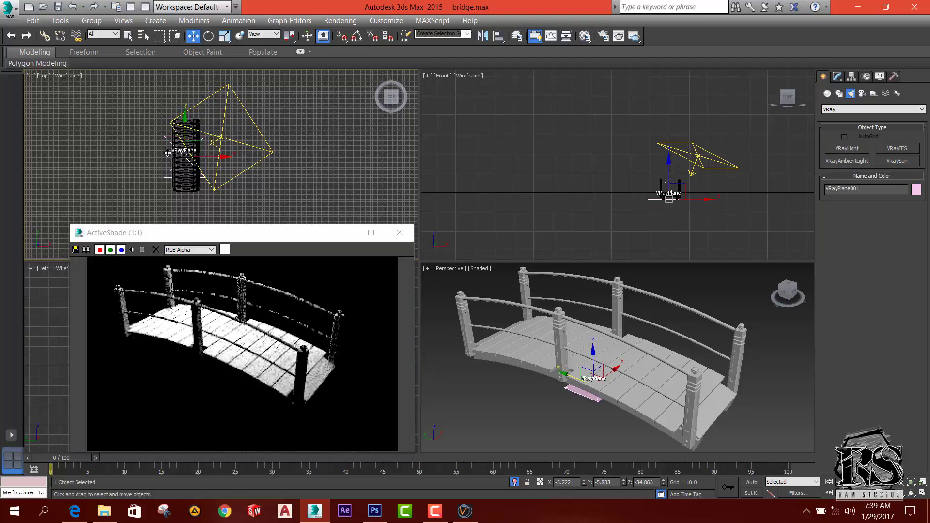
{"action": "mouse_move", "coordinate": [668, 175]}
{"action": "left_mouse_down"}
{"action": "mouse_move", "coordinate": [665, 193]}
{"action": "mouse_move", "coordinate": [674, 179]}
{"action": "mouse_move", "coordinate": [694, 207]}
{"action": "mouse_move", "coordinate": [677, 176]}
{"action": "left_mouse_up"}
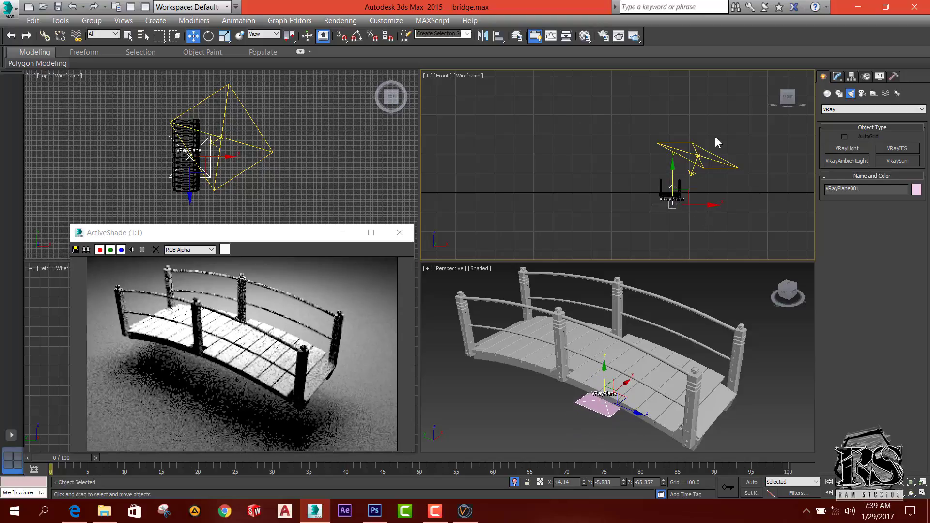
Set the VRayLight's intensity multiplier to 20 and nudge the VRayPlane down to refresh the ActiveShade preview.
{"action": "left_click", "coordinate": [716, 156]}
{"action": "left_click", "coordinate": [838, 77]}
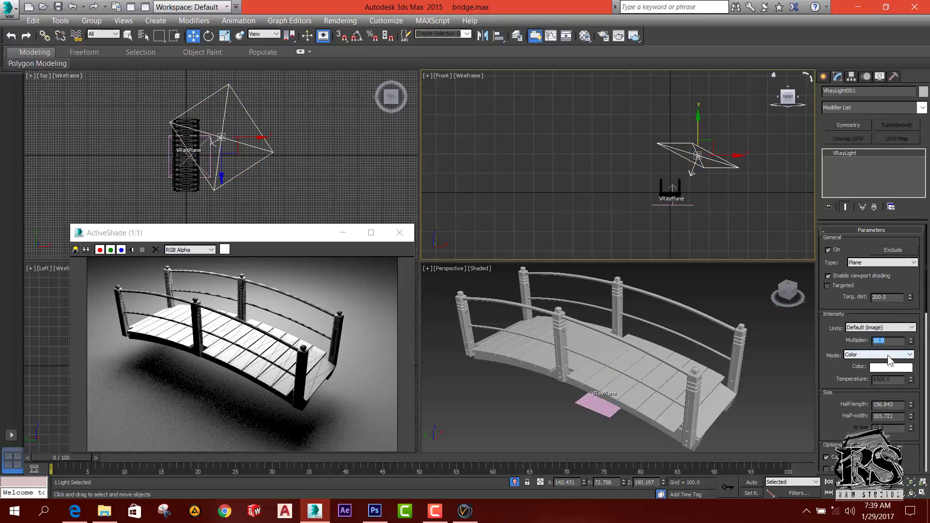
{"action": "type", "text": "20"}
{"action": "key", "text": "Return"}
{"action": "left_click", "coordinate": [897, 407]}
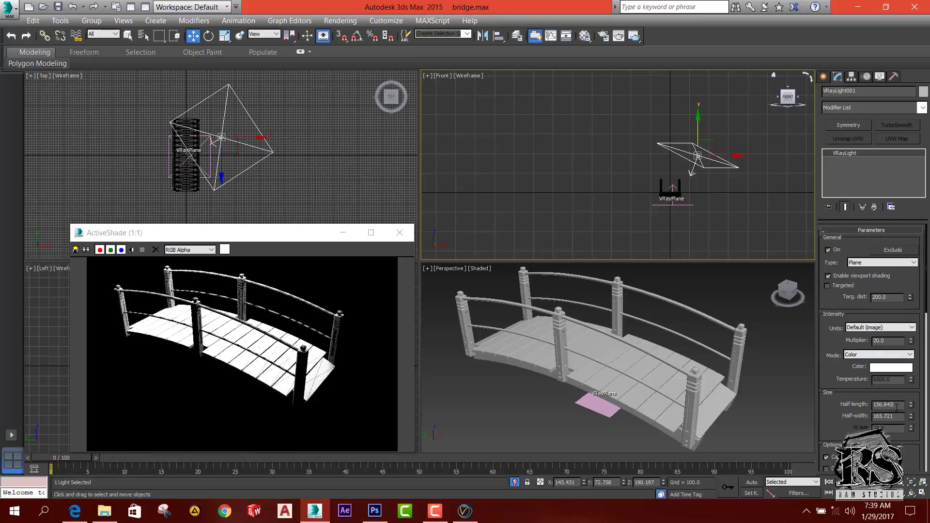
{"action": "left_click", "coordinate": [597, 410]}
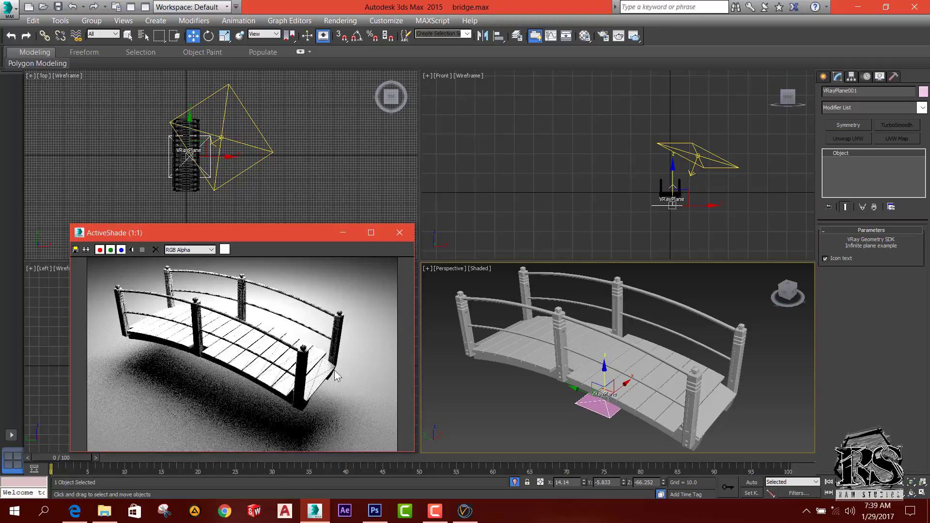
Set the VRayLight's intensity multiplier to 12 and nudge the VRayPlane to about Z -67.5 to refresh the preview.
{"action": "left_click", "coordinate": [704, 154]}
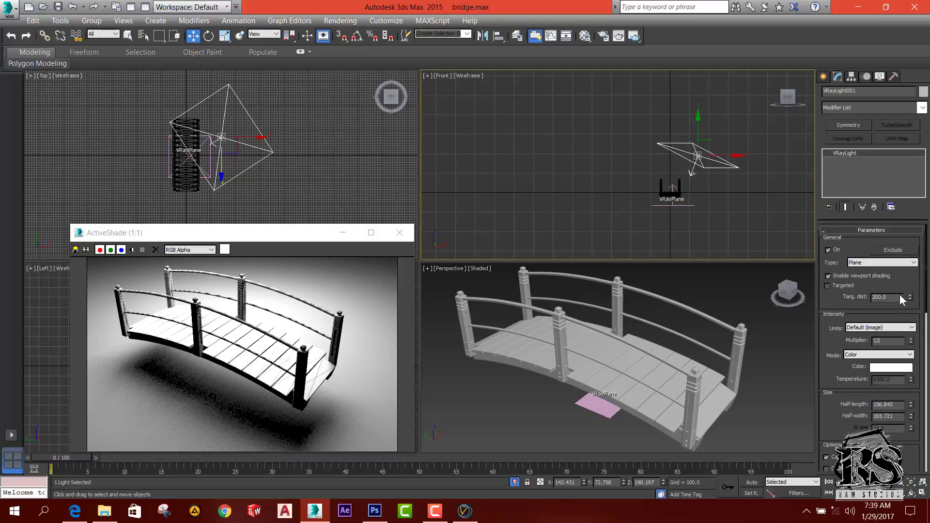
{"action": "type", "text": "12"}
{"action": "key", "text": "Return"}
{"action": "left_click", "coordinate": [578, 184]}
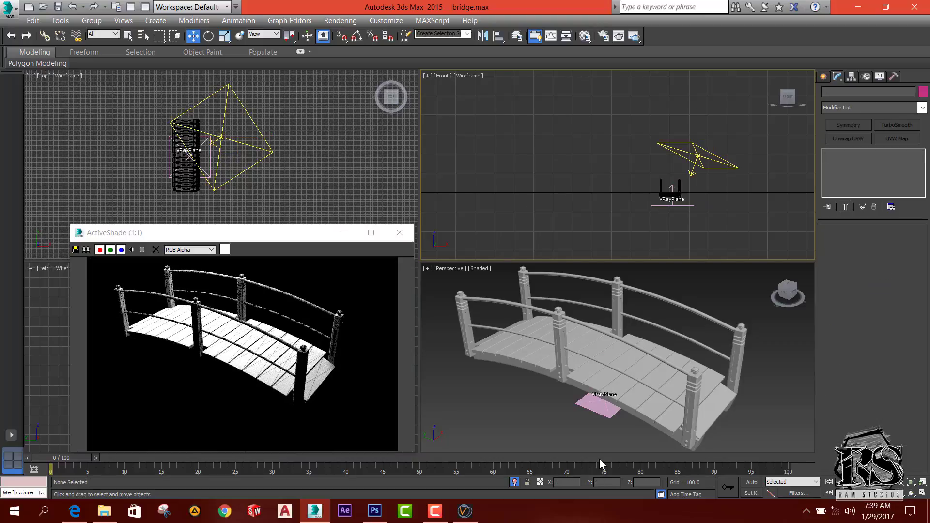
{"action": "left_click", "coordinate": [597, 408]}
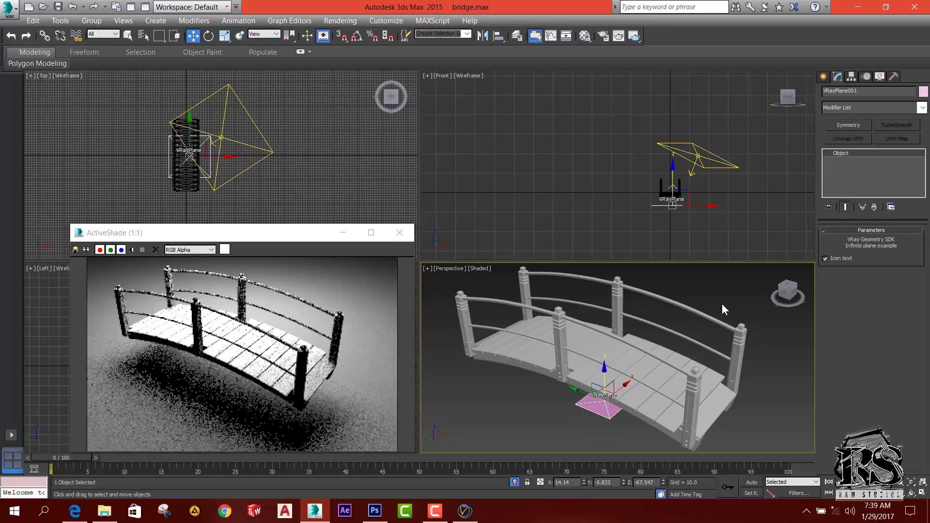
{"action": "left_click", "coordinate": [722, 304]}
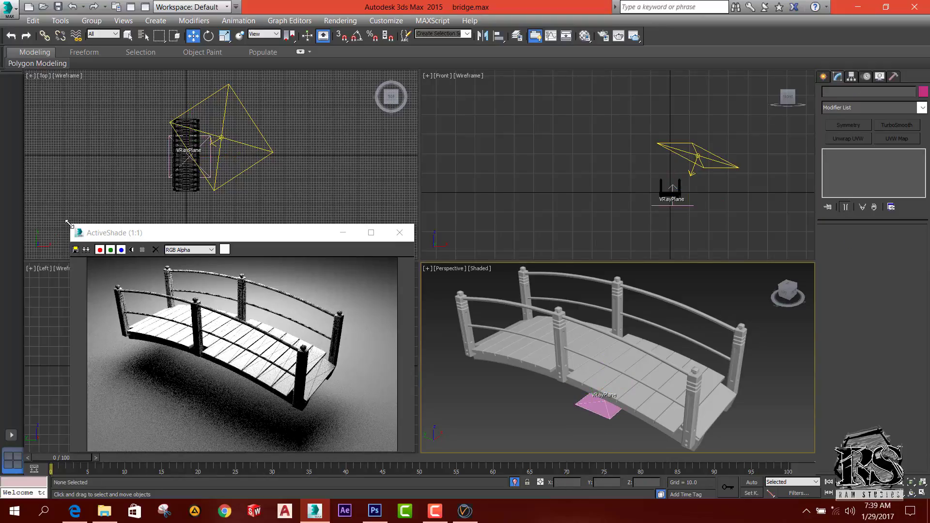
Enlarge the ActiveShade window and orbit the Perspective view to a higher angle on the bridge.
{"action": "left_click_drag", "start_coordinate": [69, 224], "coordinate": [28, 146]}
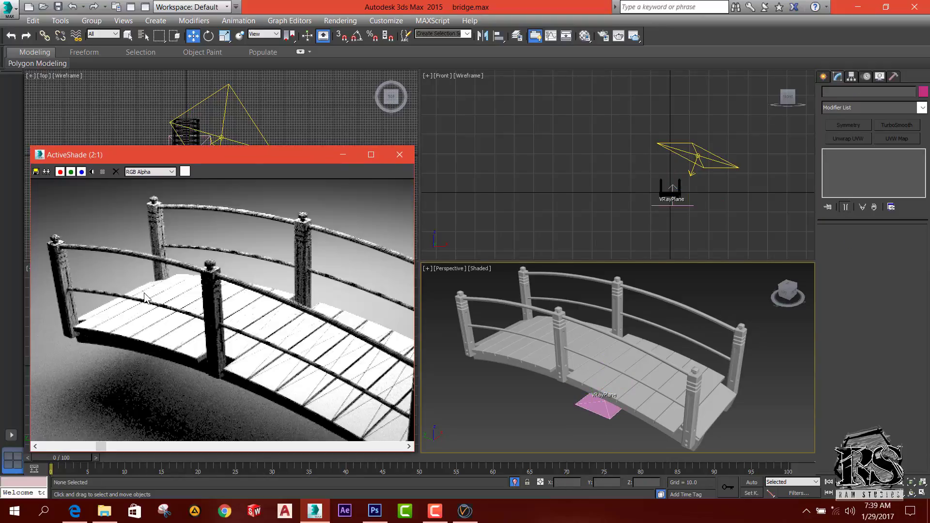
{"action": "middle_click_drag", "start_coordinate": [596, 395], "coordinate": [660, 284], "text": "alt"}
Increase the VRayLight's half-length to about 246 and lower the VRayPlane to about Z -73.8 to refresh the preview.
{"action": "left_click", "coordinate": [251, 117]}
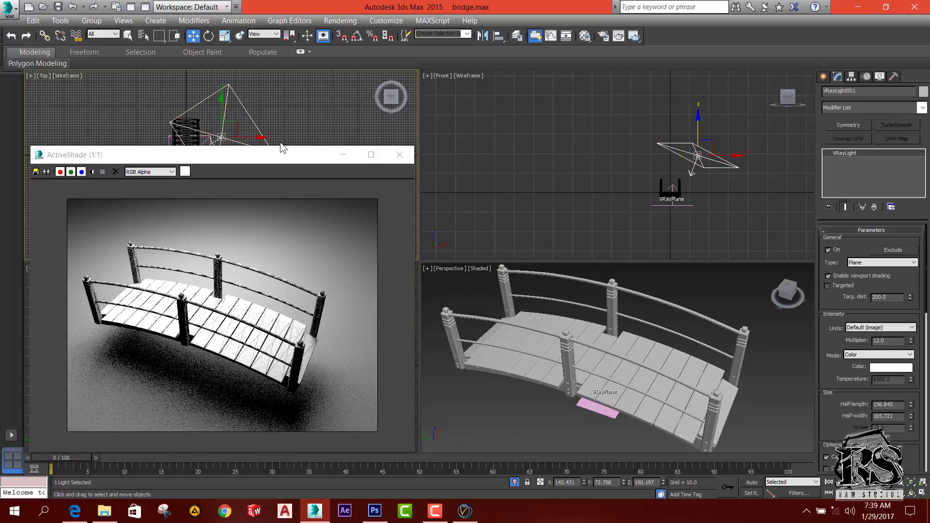
{"action": "scroll", "coordinate": [877, 346], "scroll_direction": "down", "scroll_amount": 1}
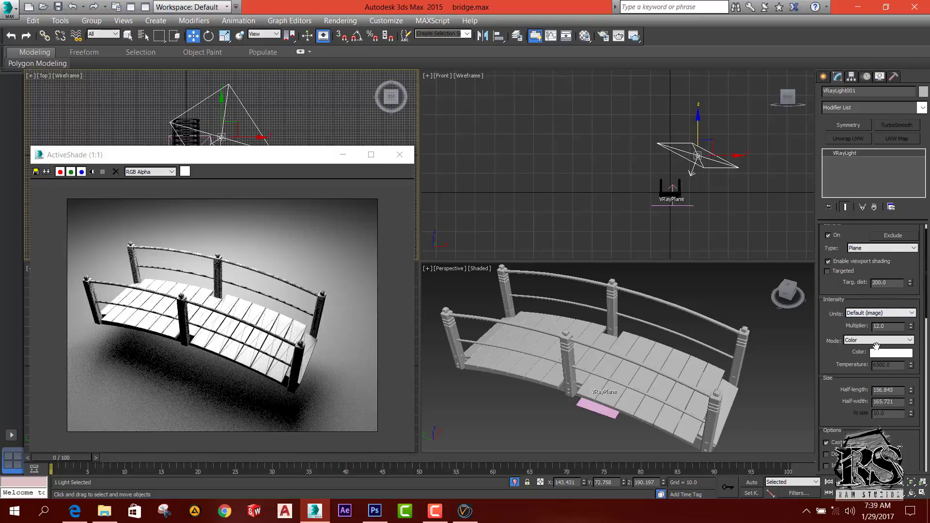
{"action": "left_click_drag", "start_coordinate": [910, 392], "coordinate": [909, 373]}
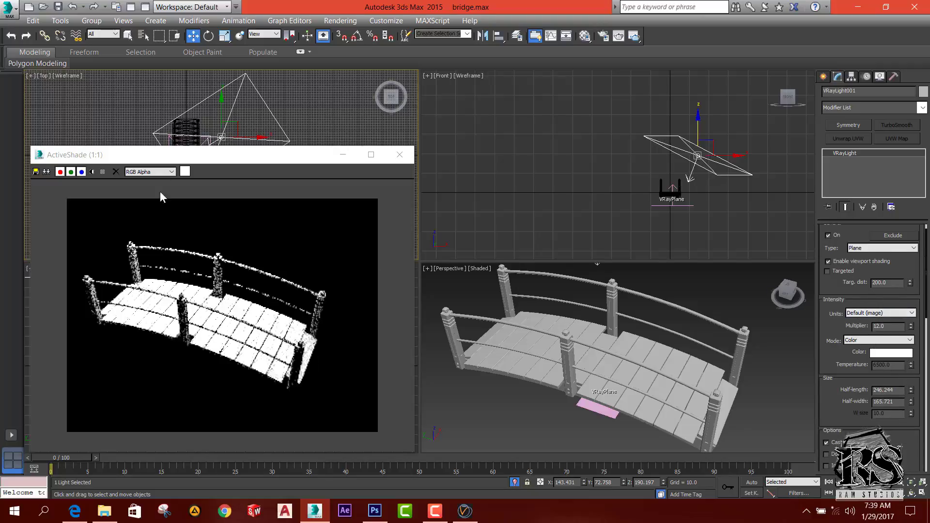
{"action": "left_click", "coordinate": [609, 412]}
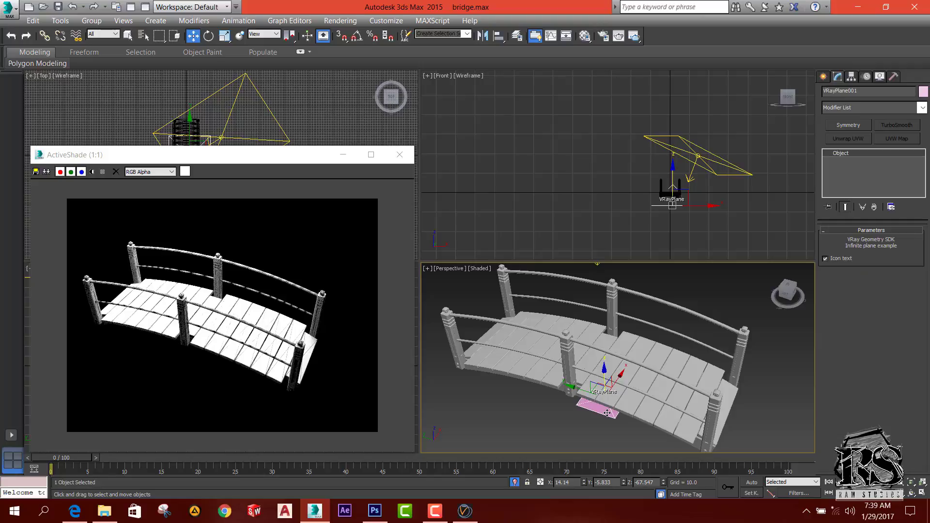
{"action": "left_click", "coordinate": [602, 374]}
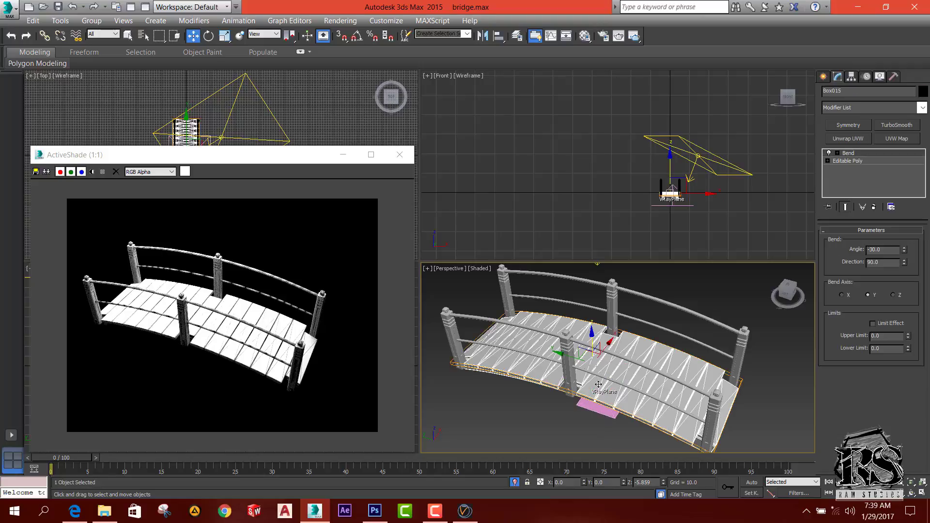
{"action": "left_click", "coordinate": [589, 405]}
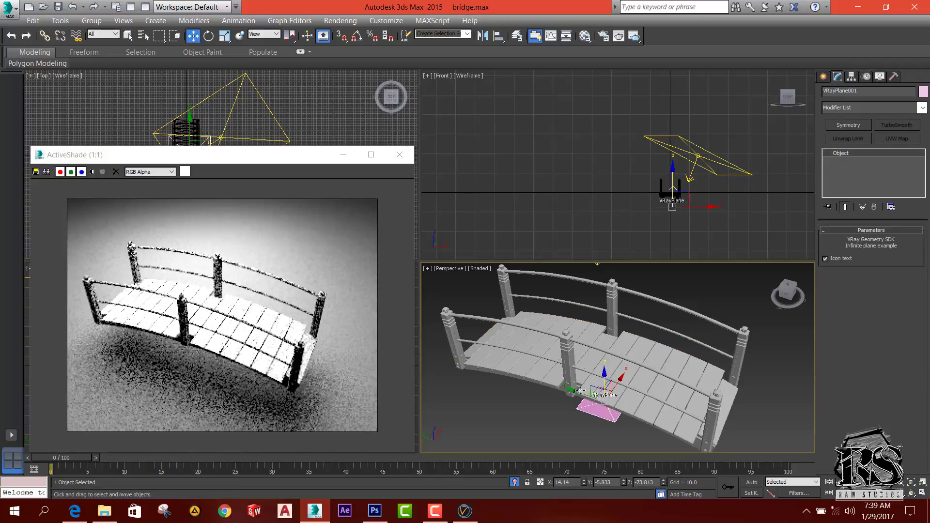
Enlarge the VRayLight to a half-length of about 409 and half-width of about 376, and lower the VRayPlane to about Z -79.9.
{"action": "left_click", "coordinate": [737, 168]}
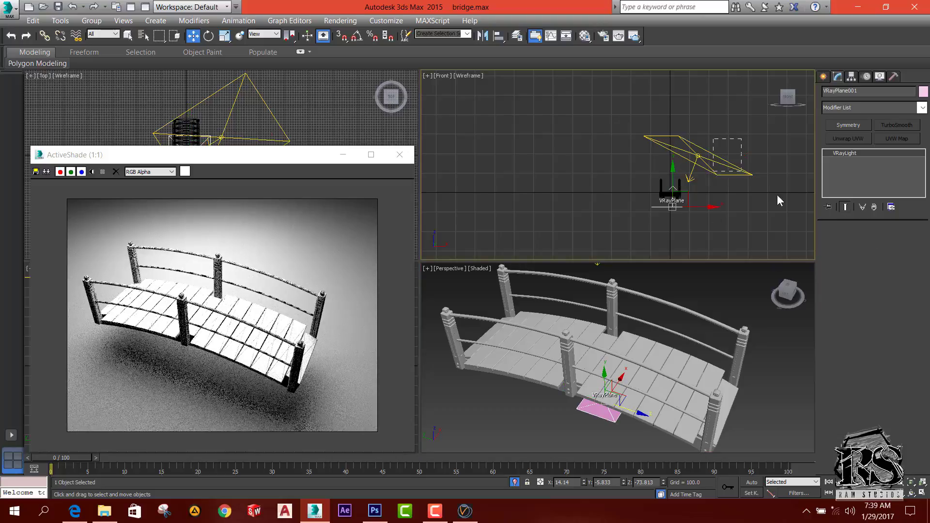
{"action": "left_click_drag", "start_coordinate": [913, 405], "coordinate": [915, 355]}
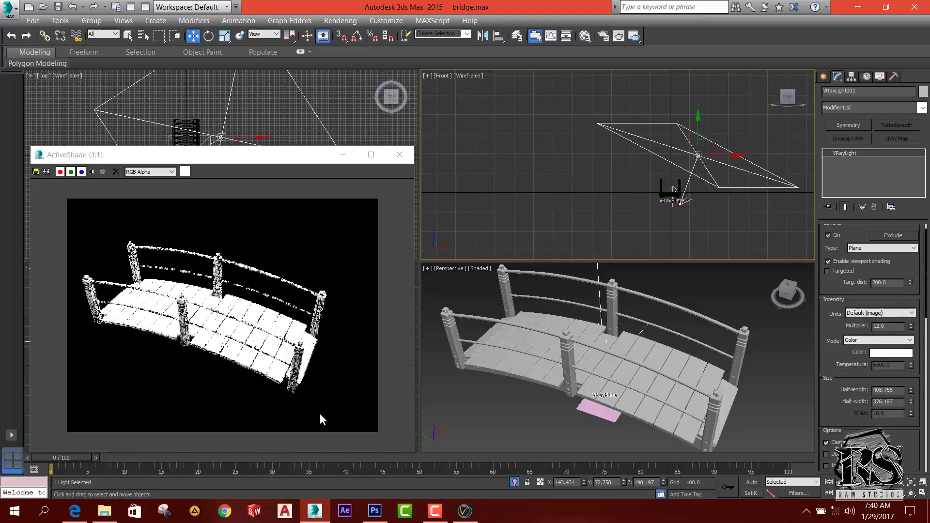
{"action": "left_click", "coordinate": [602, 388]}
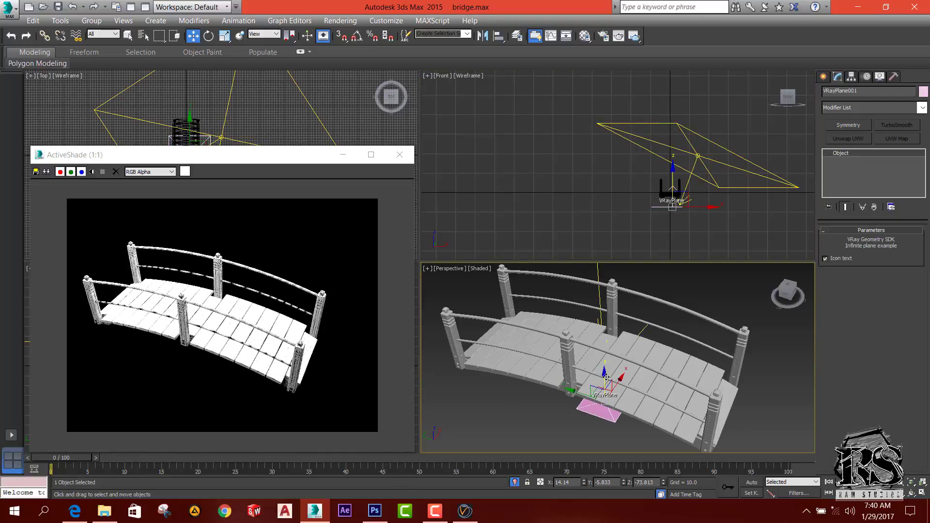
{"action": "left_click_drag", "start_coordinate": [607, 377], "coordinate": [606, 380]}
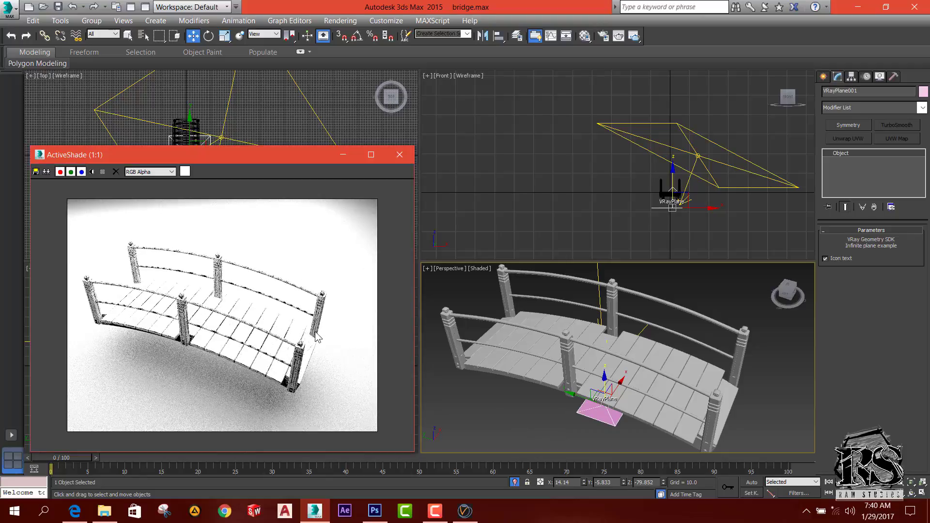
Show safe frames in the Perspective view and frame the whole bridge from a higher angle inside them.
{"action": "middle_click_drag", "start_coordinate": [618, 384], "coordinate": [663, 395], "text": "alt"}
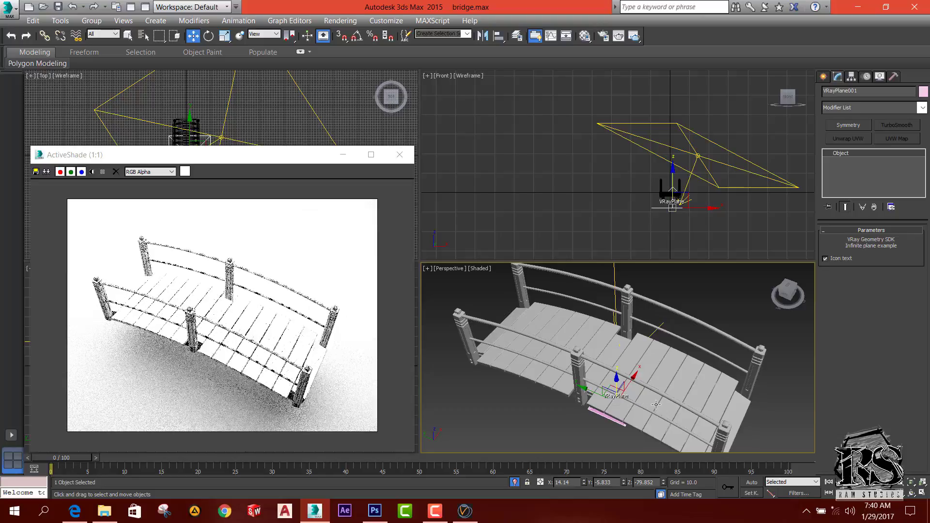
{"action": "left_click", "coordinate": [448, 269]}
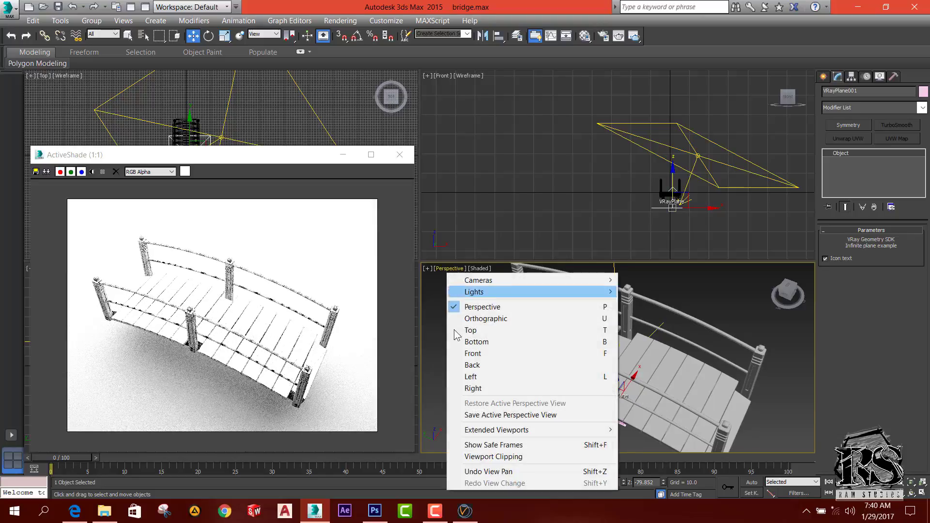
{"action": "left_click", "coordinate": [493, 445]}
{"action": "middle_click_drag", "start_coordinate": [606, 354], "coordinate": [614, 374]}
{"action": "key", "text": "alt+z"}
{"action": "left_click_drag", "start_coordinate": [614, 374], "coordinate": [601, 392]}
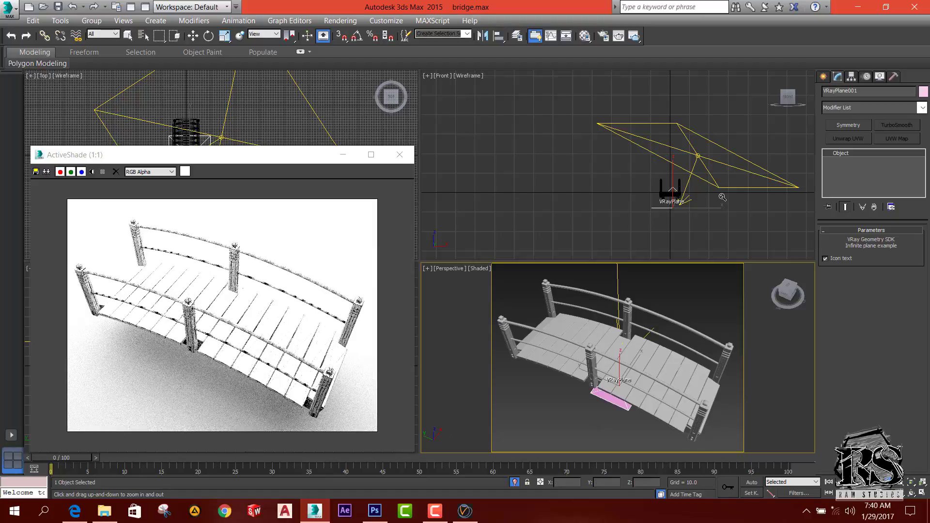
Set the VRayLight's intensity multiplier to 8 and nudge the VRayPlane to refresh the ActiveShade preview.
{"action": "right_click", "coordinate": [715, 143]}
{"action": "left_click", "coordinate": [698, 156]}
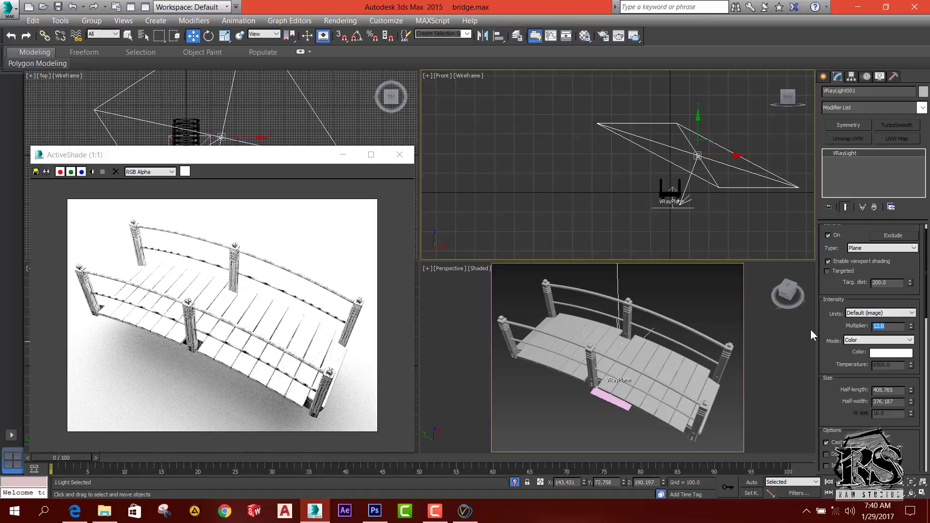
{"action": "type", "text": "8"}
{"action": "left_click", "coordinate": [893, 283]}
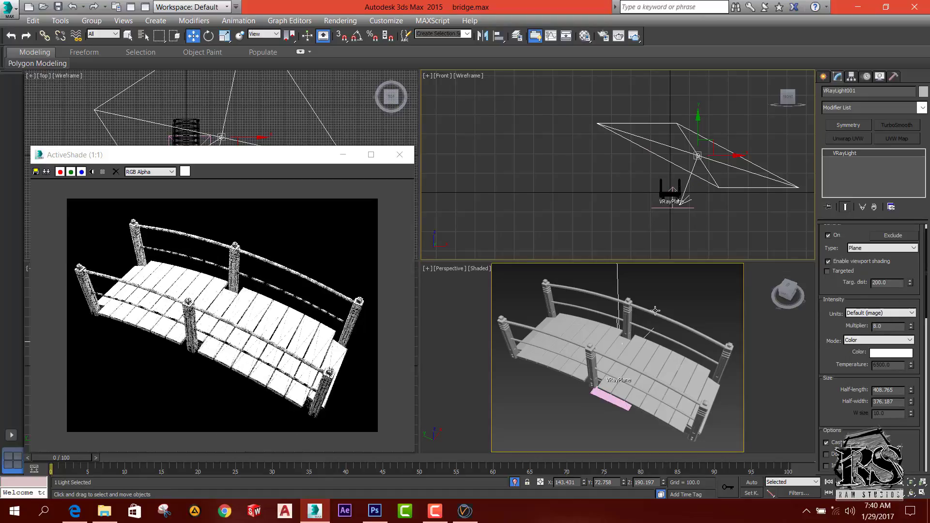
{"action": "left_click", "coordinate": [596, 400]}
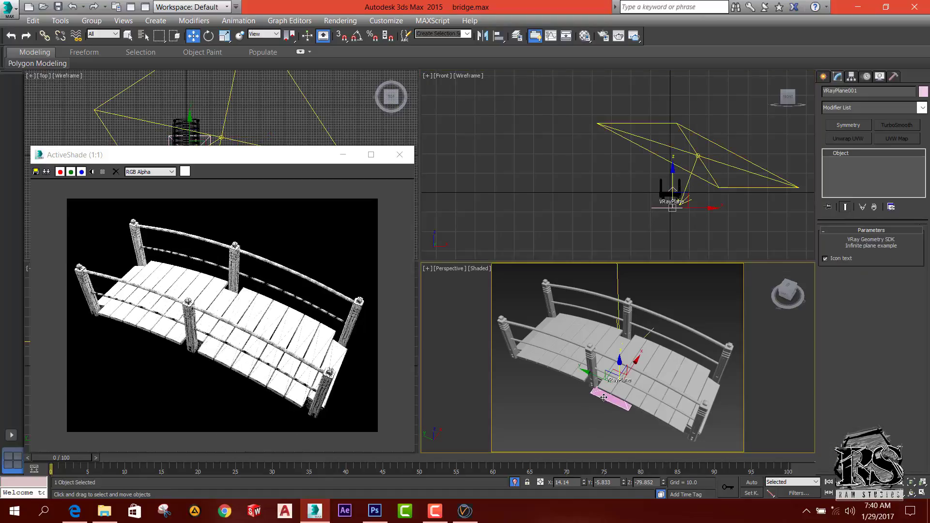
{"action": "left_click", "coordinate": [624, 361]}
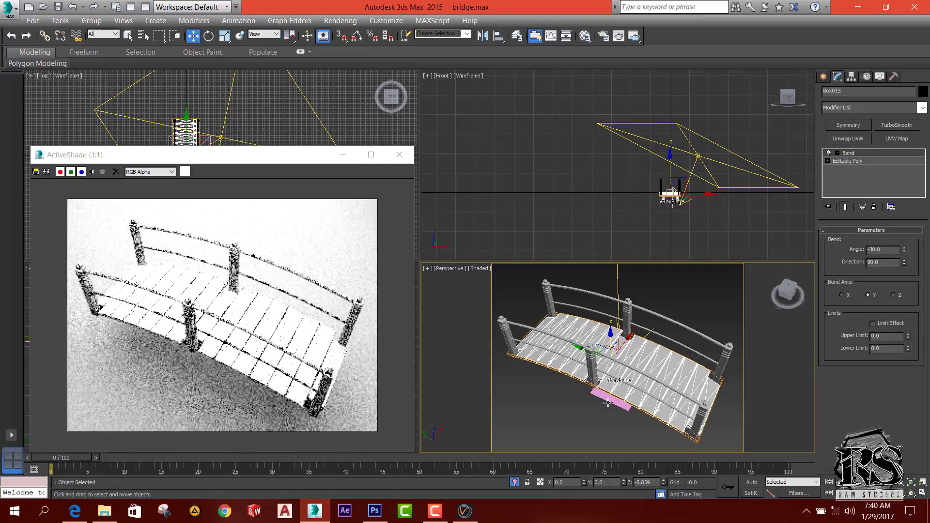
{"action": "left_click", "coordinate": [612, 412]}
{"action": "left_click", "coordinate": [312, 380]}
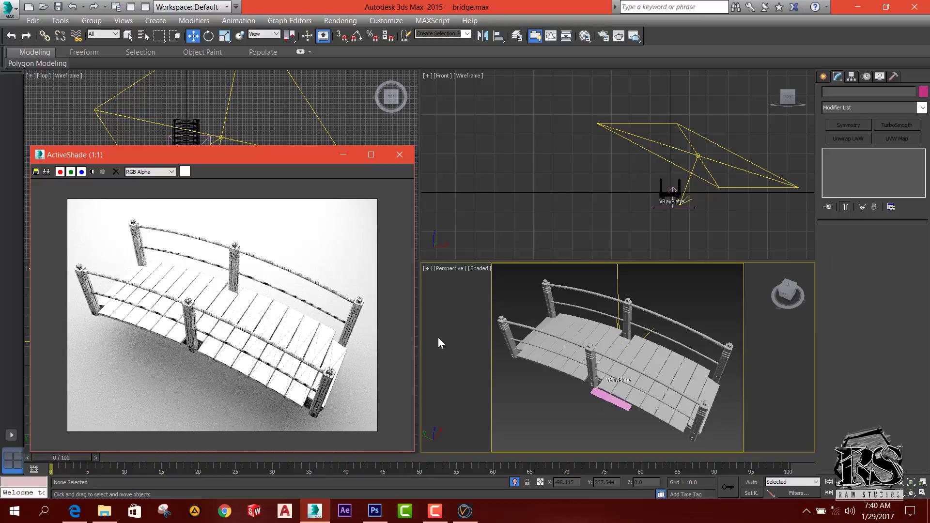
Set the Wireframe material's VRayEdgesTex thickness to 0.19 world units and switch it to a pixel thickness of 0.6.
{"action": "left_click", "coordinate": [515, 219]}
{"action": "key", "text": "m"}
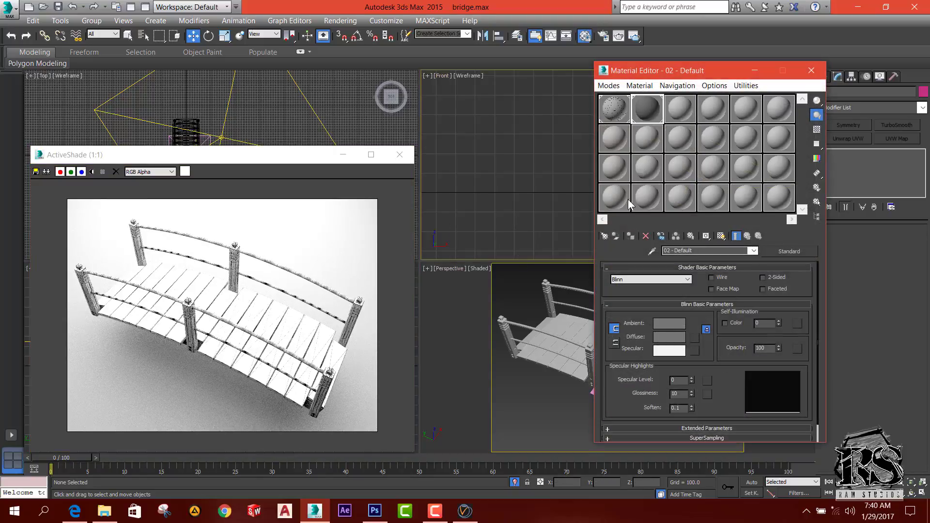
{"action": "left_click", "coordinate": [612, 108]}
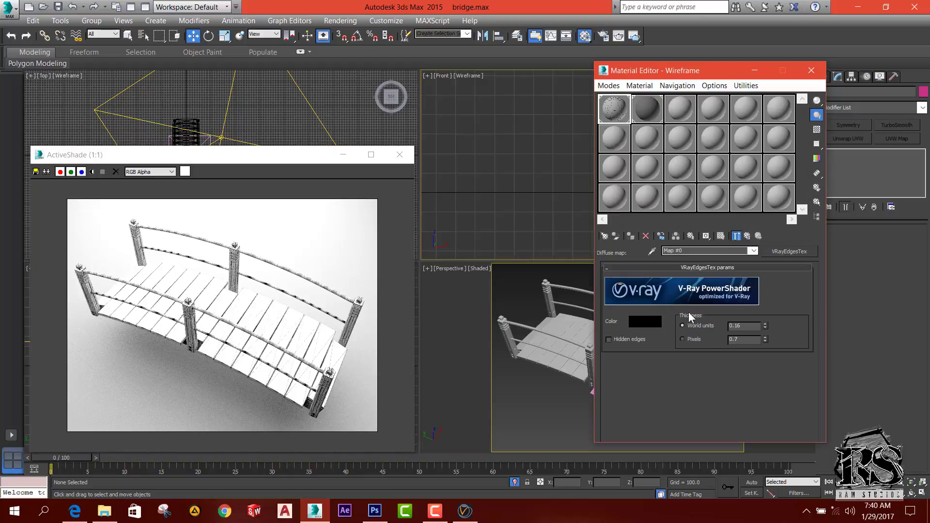
{"action": "left_click", "coordinate": [766, 324]}
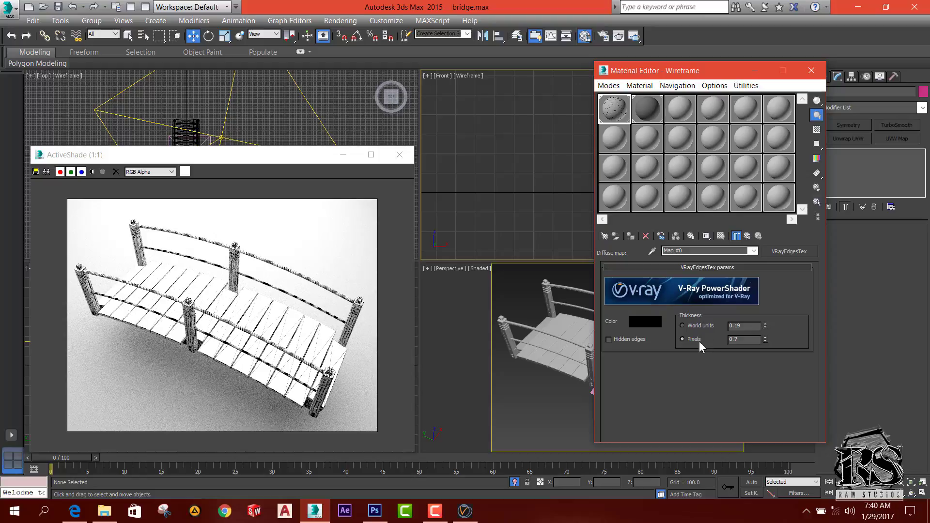
{"action": "left_click", "coordinate": [766, 341]}
Inspect the bridge's edge lines up close in the ActiveShade preview and set the VRayEdgesTex pixel thickness to 0.8.
{"action": "left_click", "coordinate": [173, 325], "text": "ctrl"}
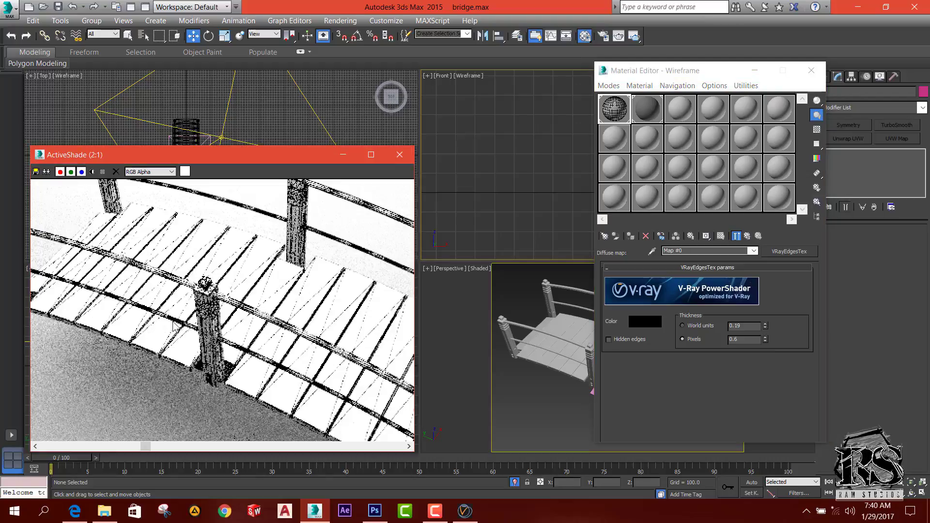
{"action": "left_click", "coordinate": [196, 331], "text": "ctrl"}
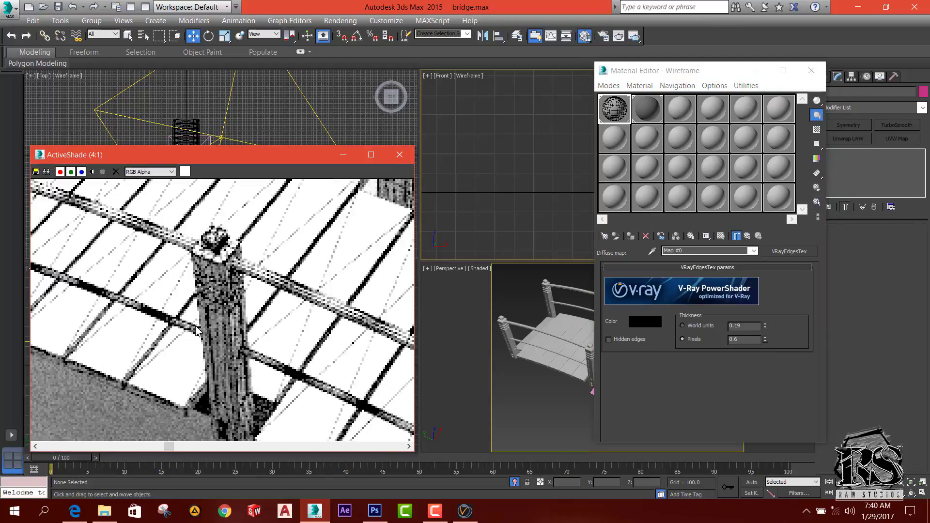
{"action": "right_click", "coordinate": [196, 331], "text": "ctrl"}
{"action": "right_click", "coordinate": [197, 333], "text": "ctrl"}
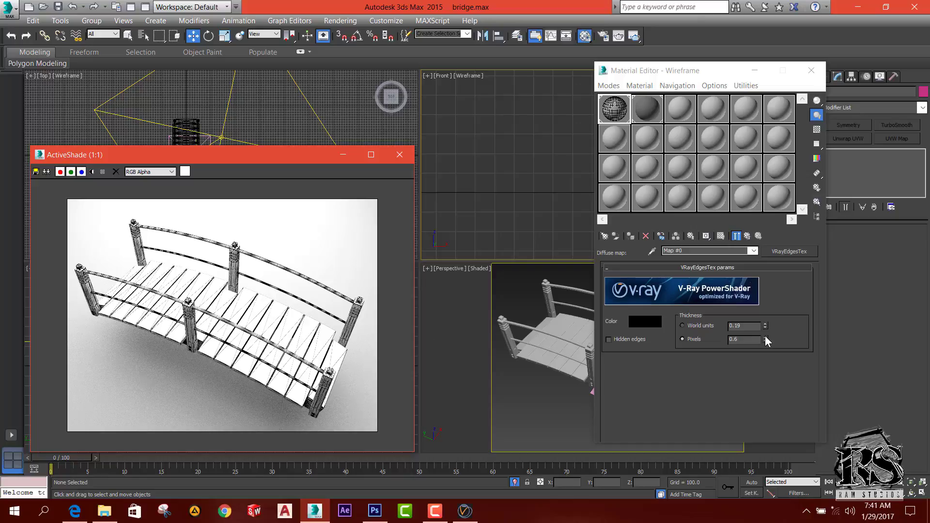
{"action": "double_click", "coordinate": [733, 340]}
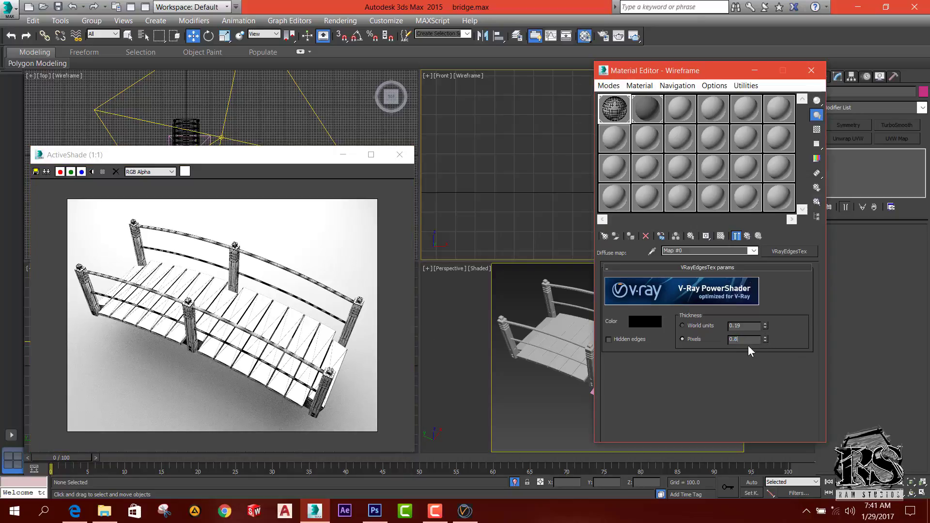